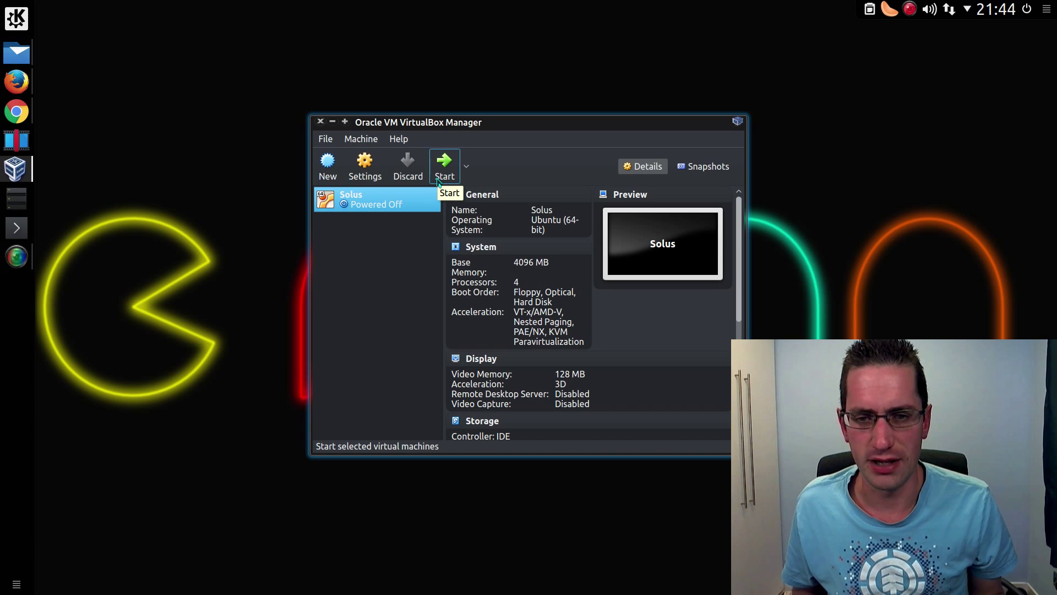
Start the Solus virtual machine from VirtualBox Manager so it reaches the GRUB boot menu.
left_click(439, 182)
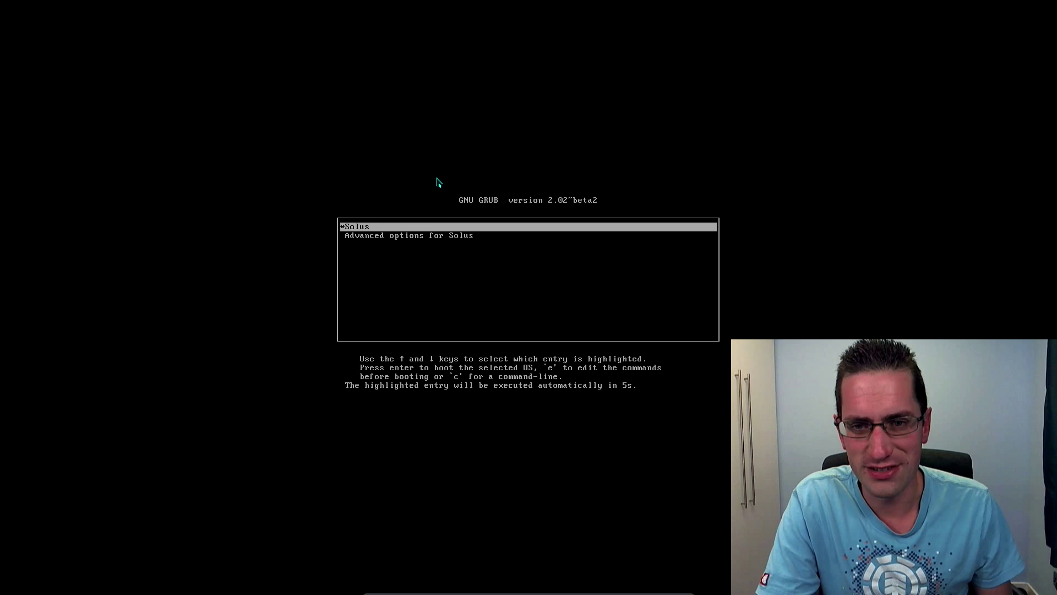
Boot Solus straight from the GRUB menu and log in with the user's password.
key("Return")
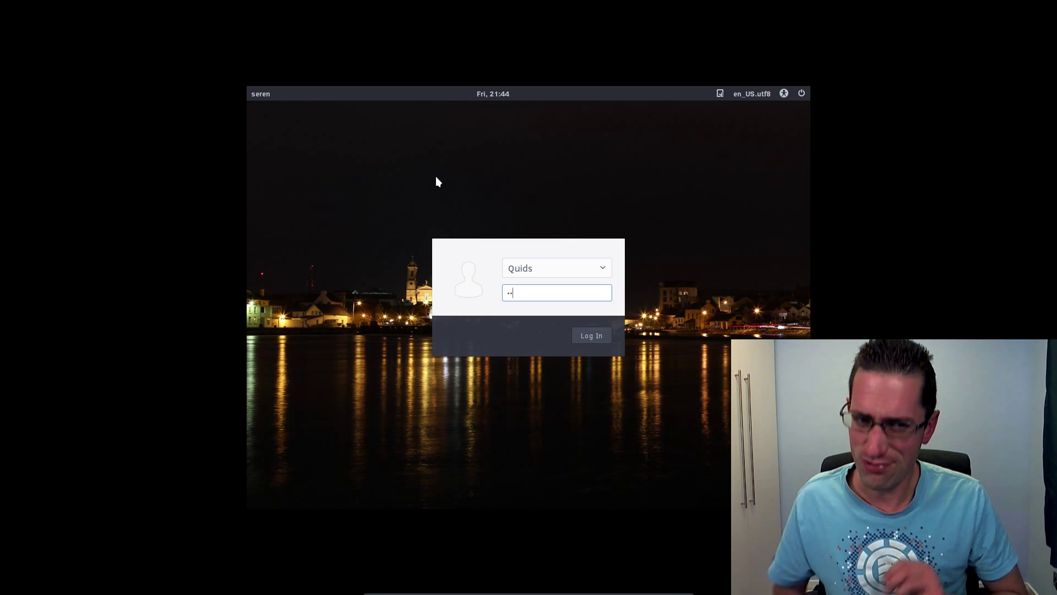
key("Return")
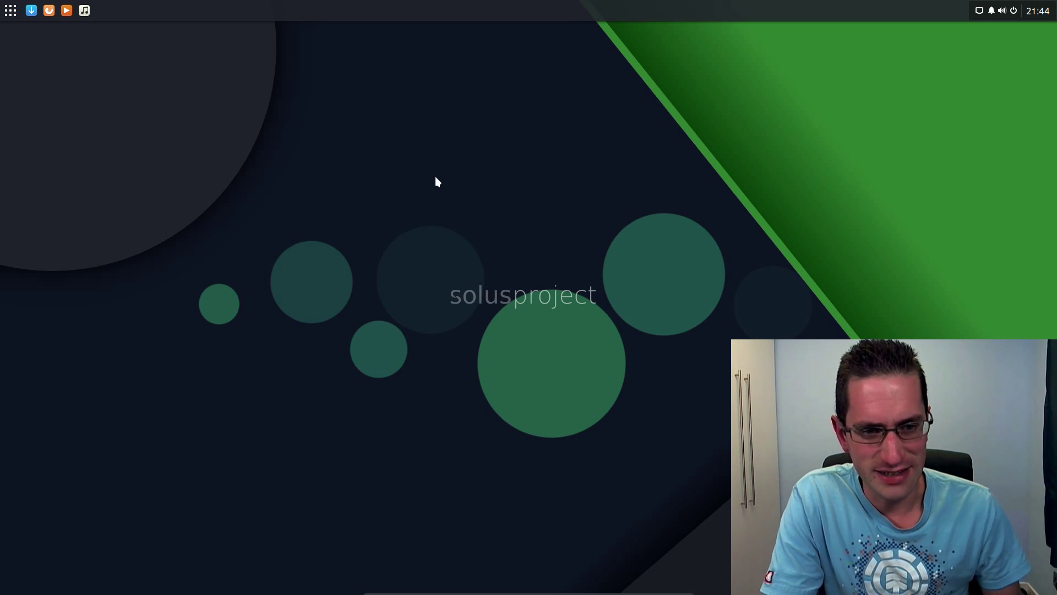
left_click(10, 10)
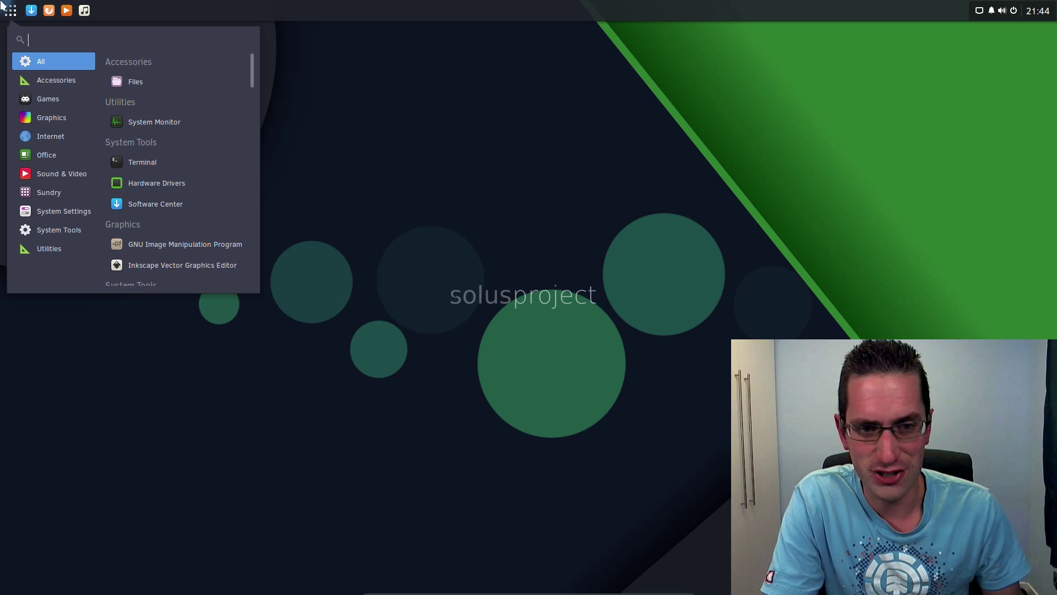
left_click(155, 117)
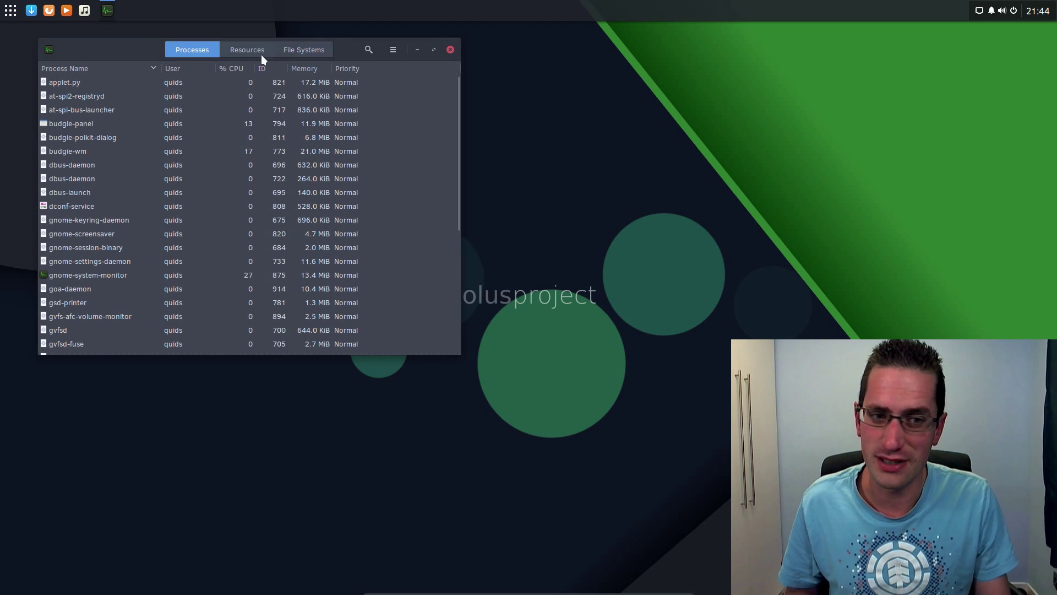
left_click(250, 50)
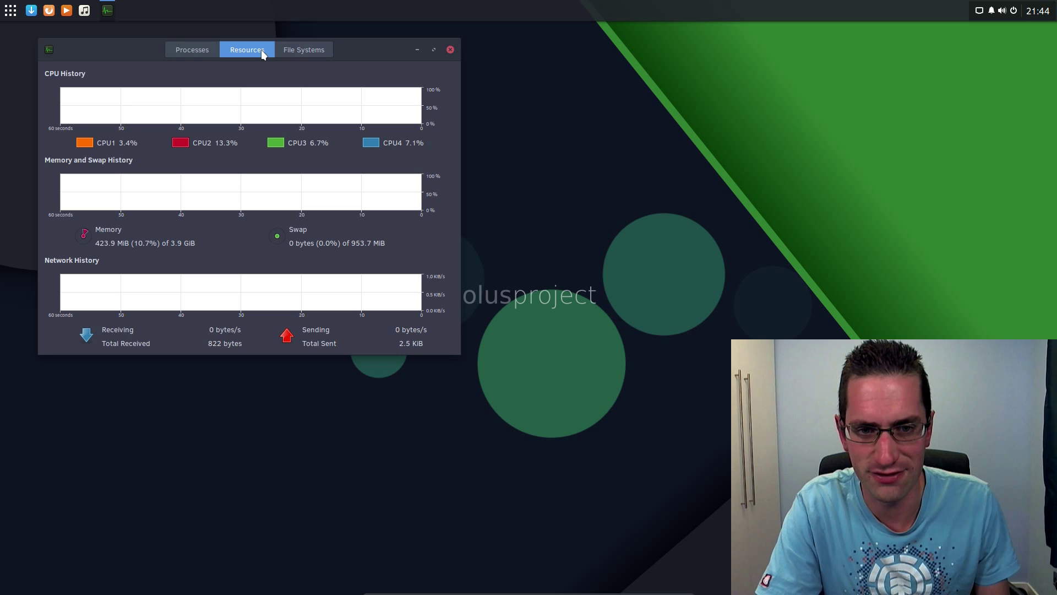
left_click(301, 51)
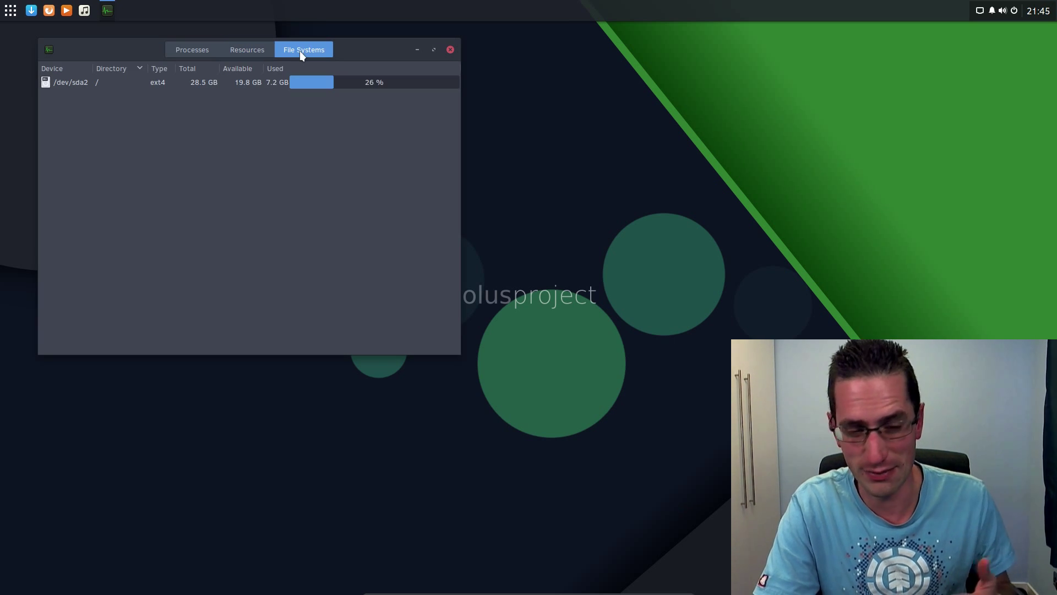
left_click(256, 50)
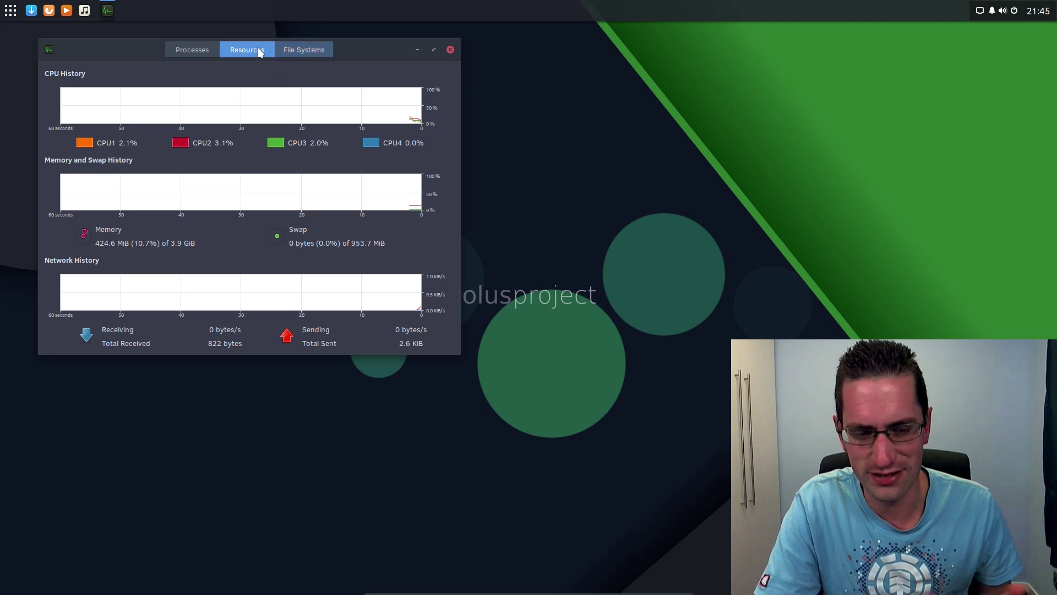
left_click(451, 49)
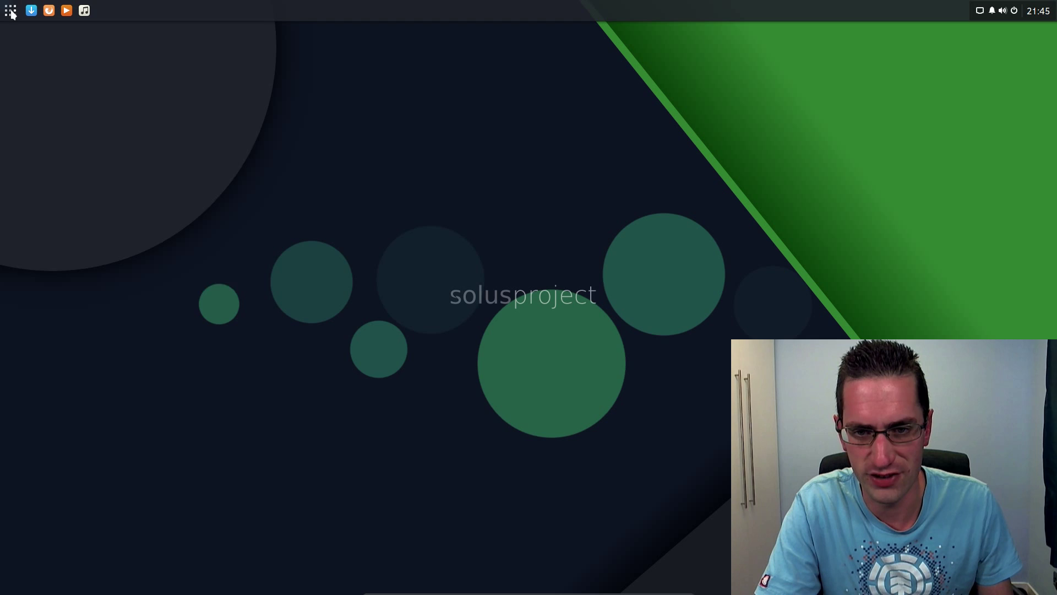
left_click(12, 14)
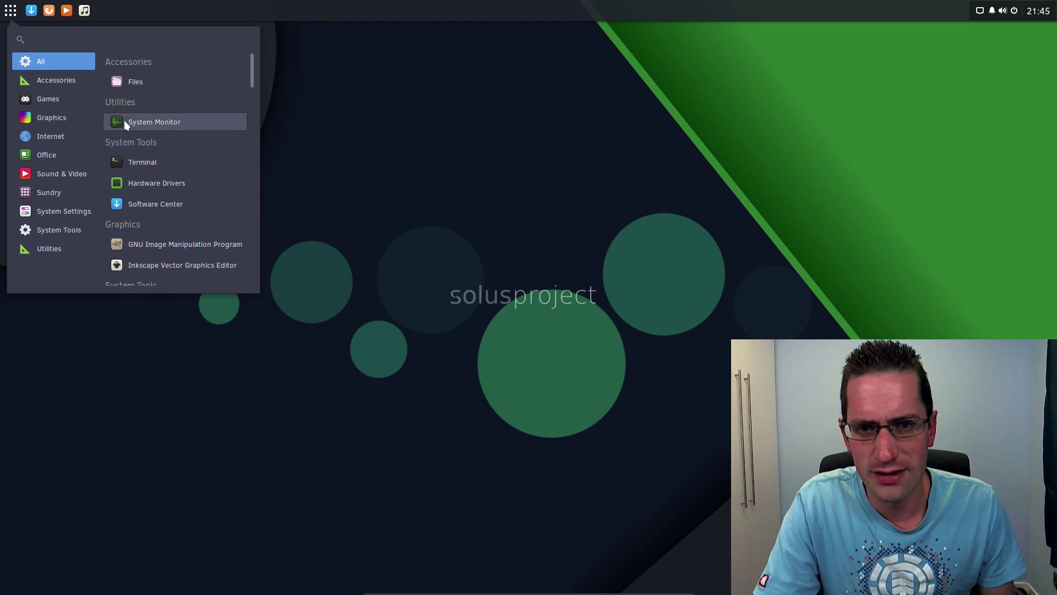
left_click(141, 205)
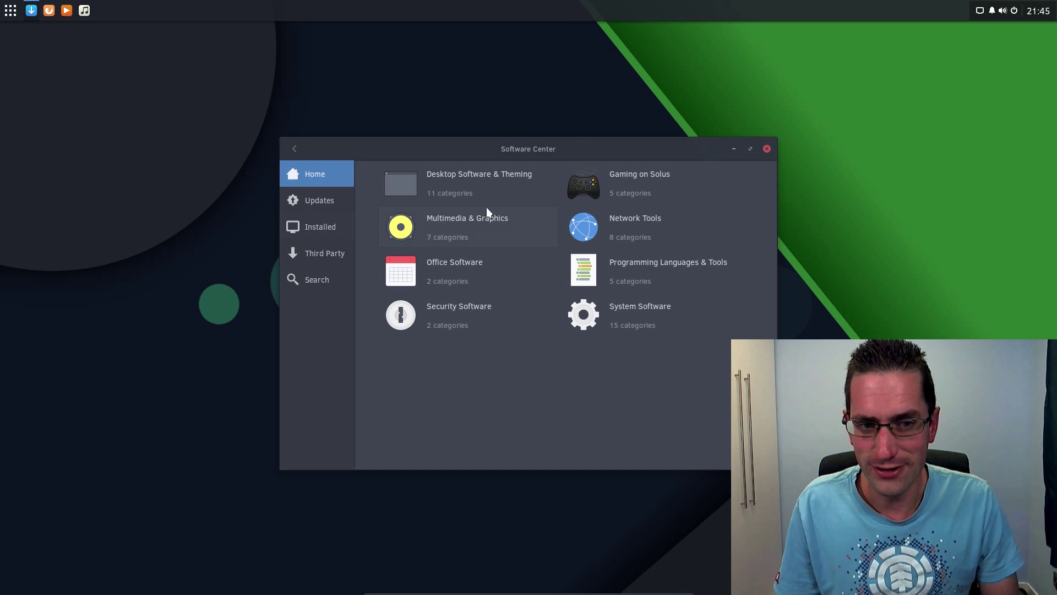
left_click(600, 184)
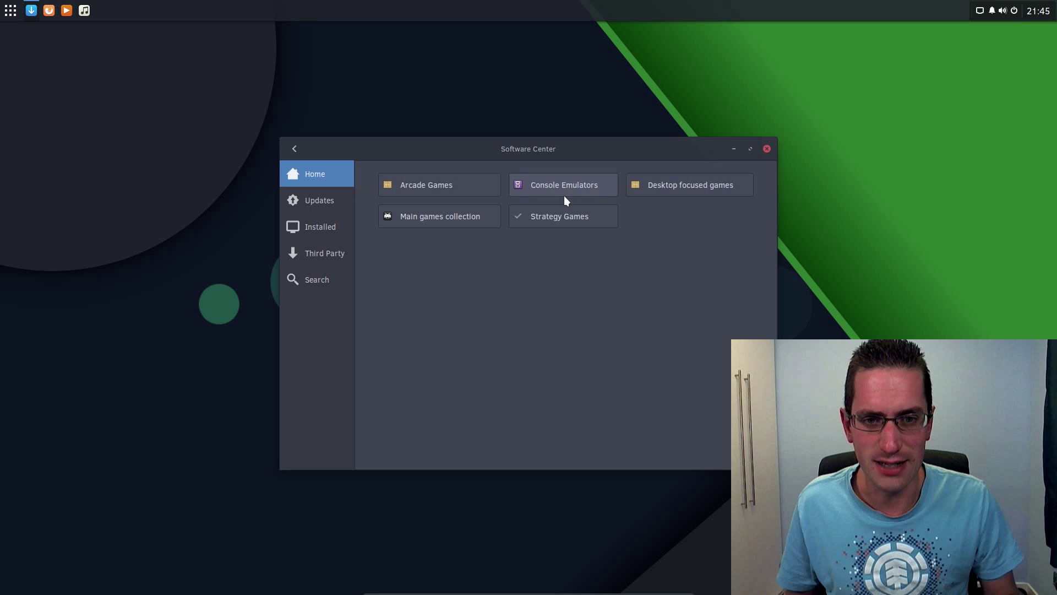
left_click(461, 183)
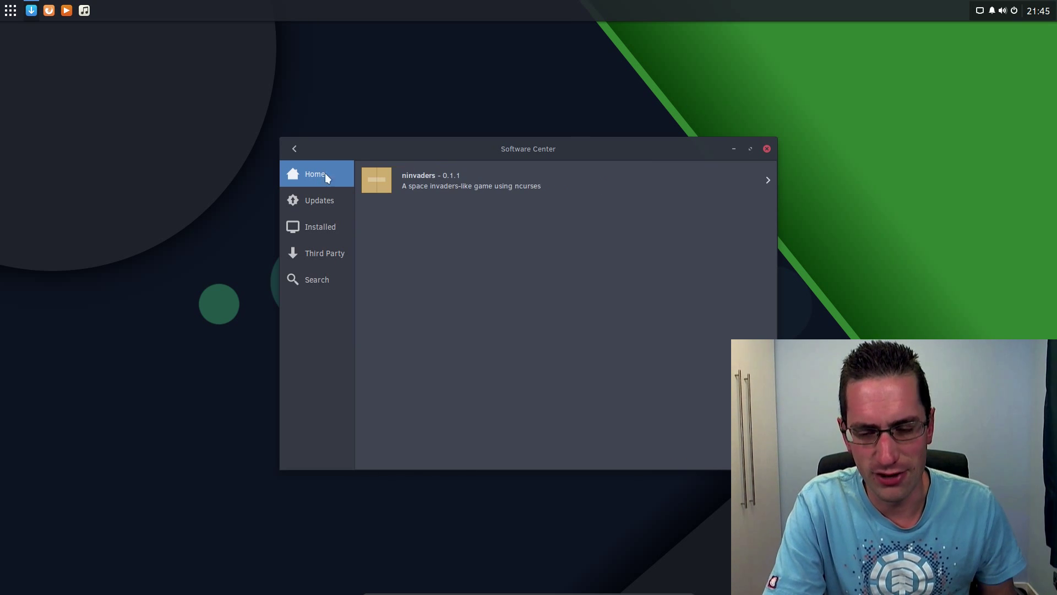
left_click(295, 150)
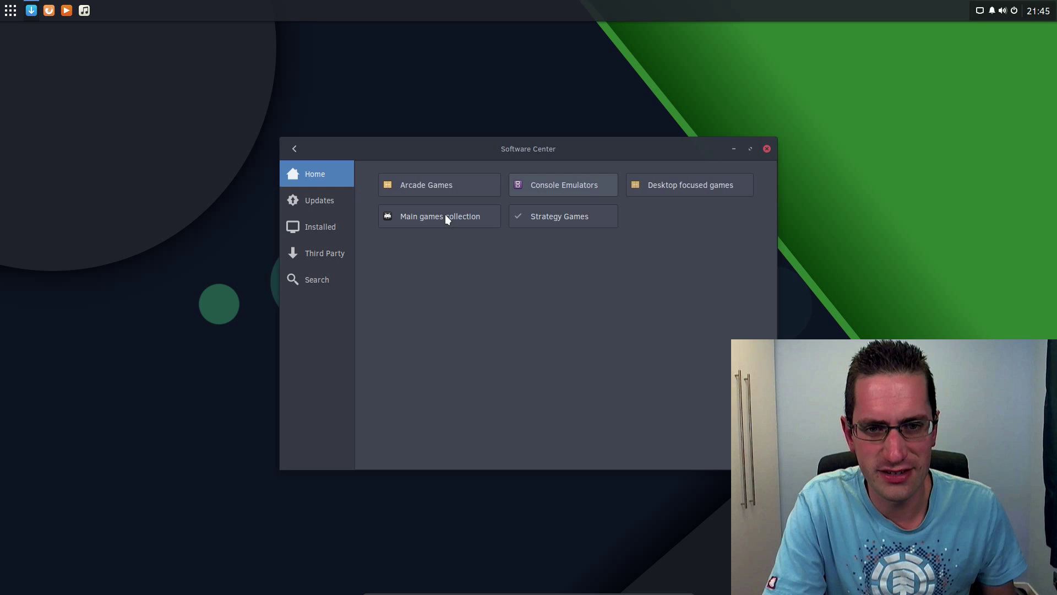
left_click(490, 209)
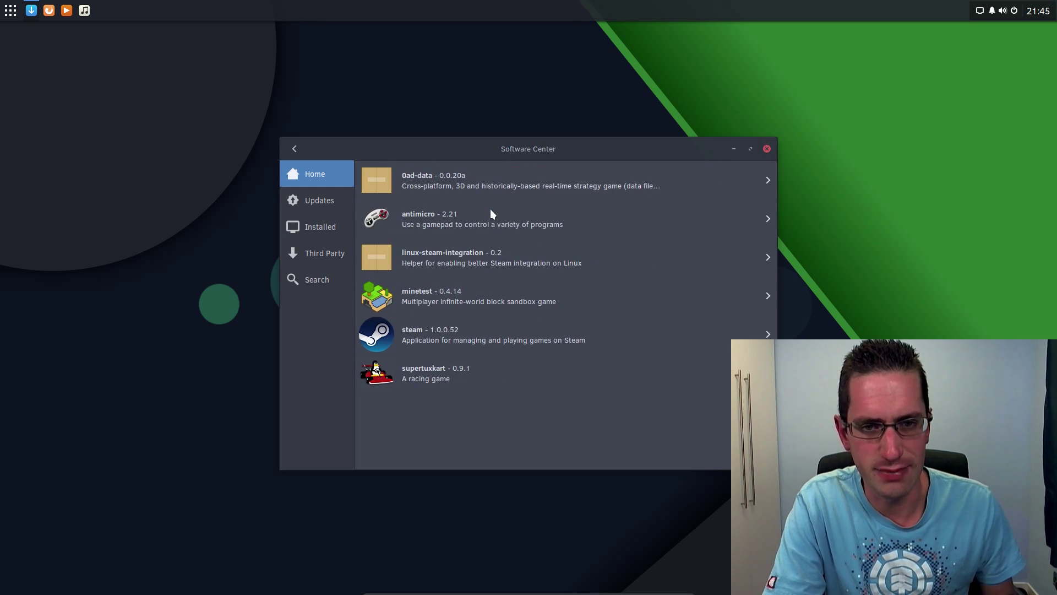
left_click(294, 151)
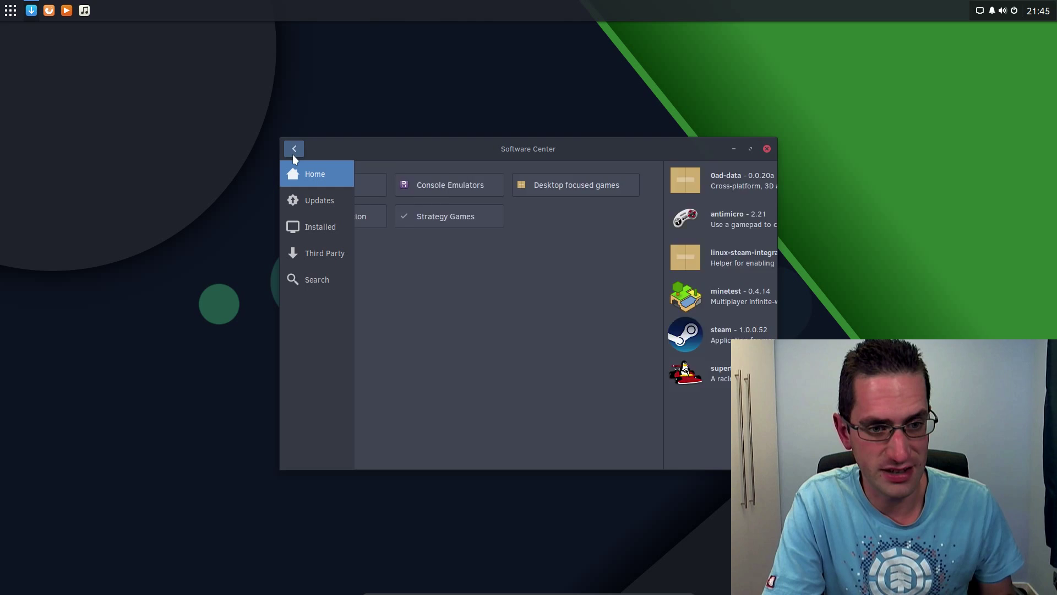
left_click(294, 149)
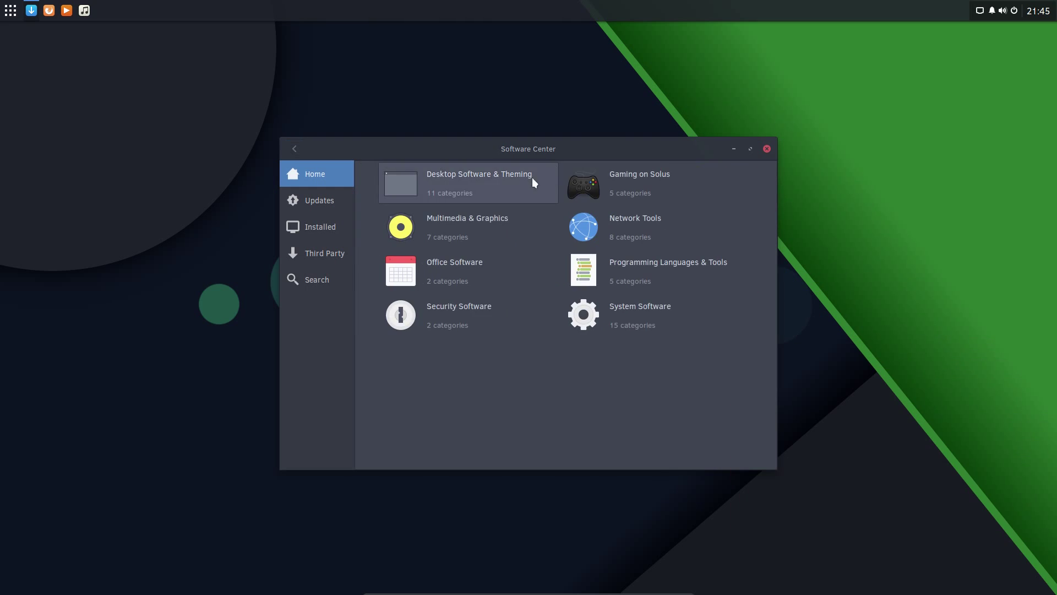
key("alt+F4")
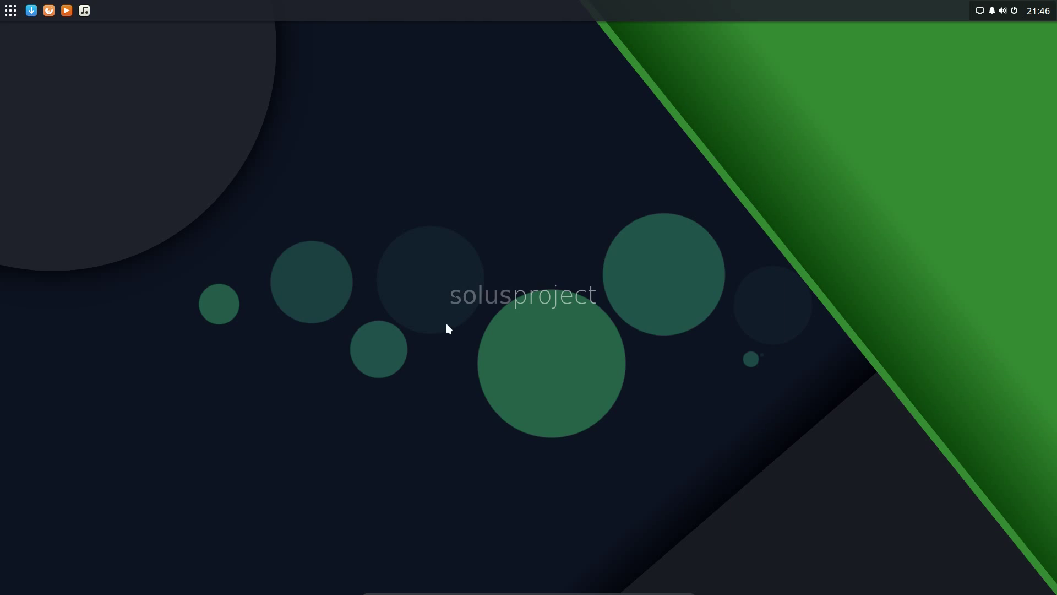
Open the Budgie Menu and browse the Office category, then All applications.
left_click(9, 13)
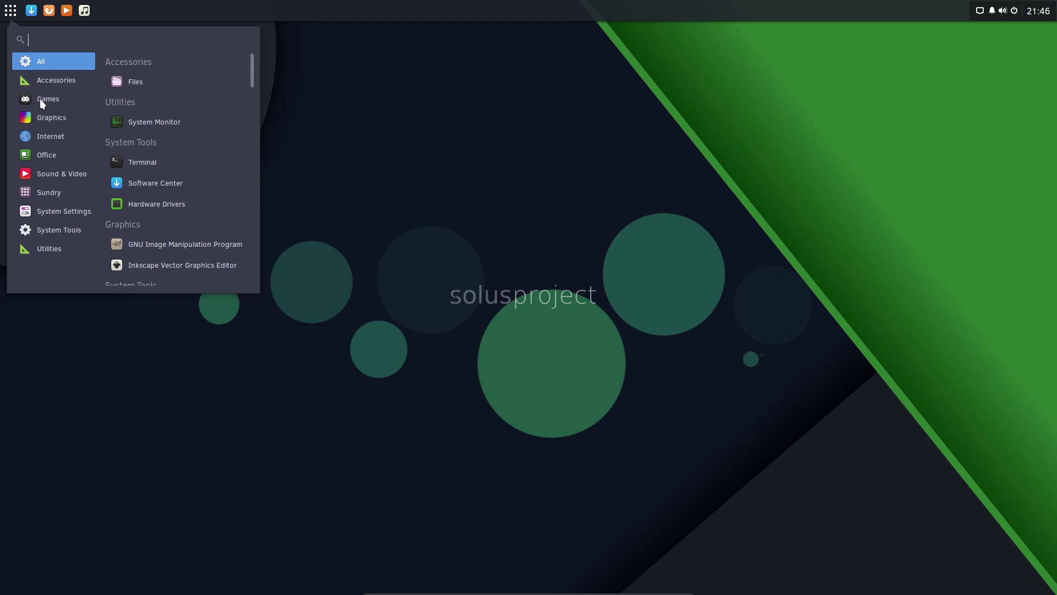
left_click(57, 154)
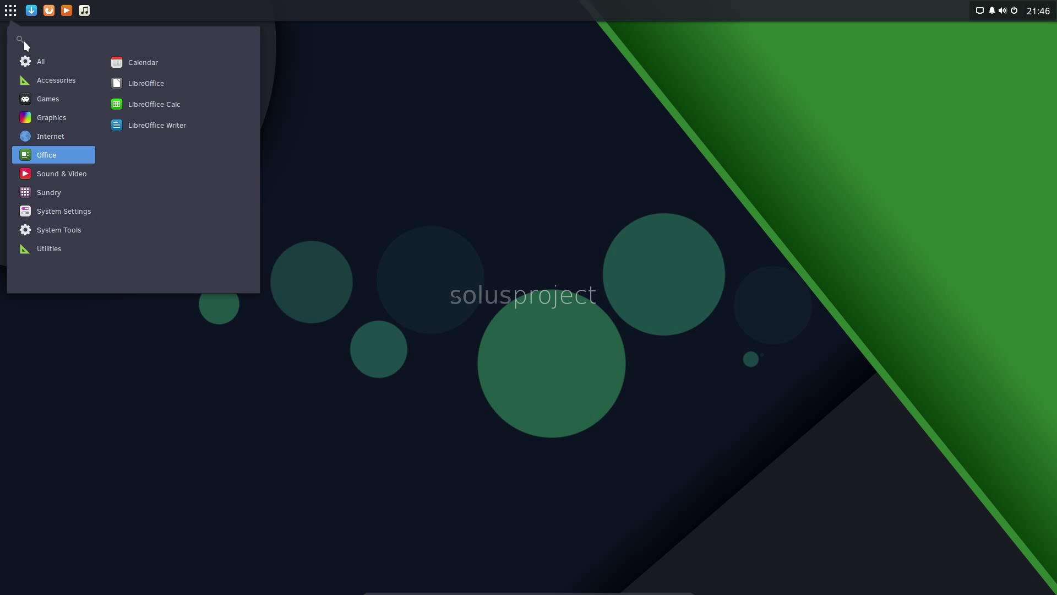
left_click(49, 67)
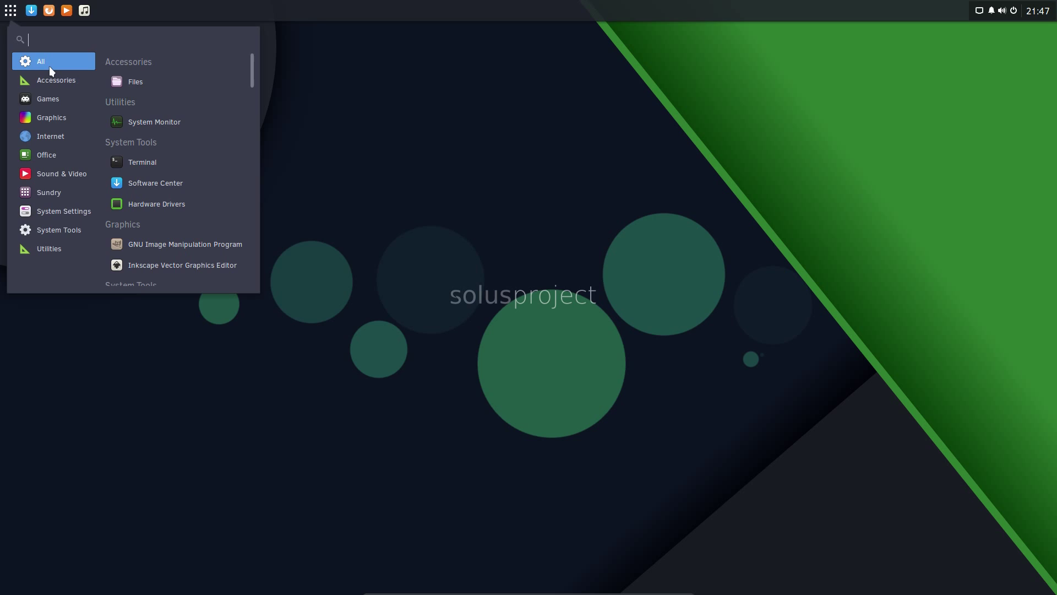
Search 'cal', then 'writ', and launch LibreOffice Writer from the results.
type("cal")
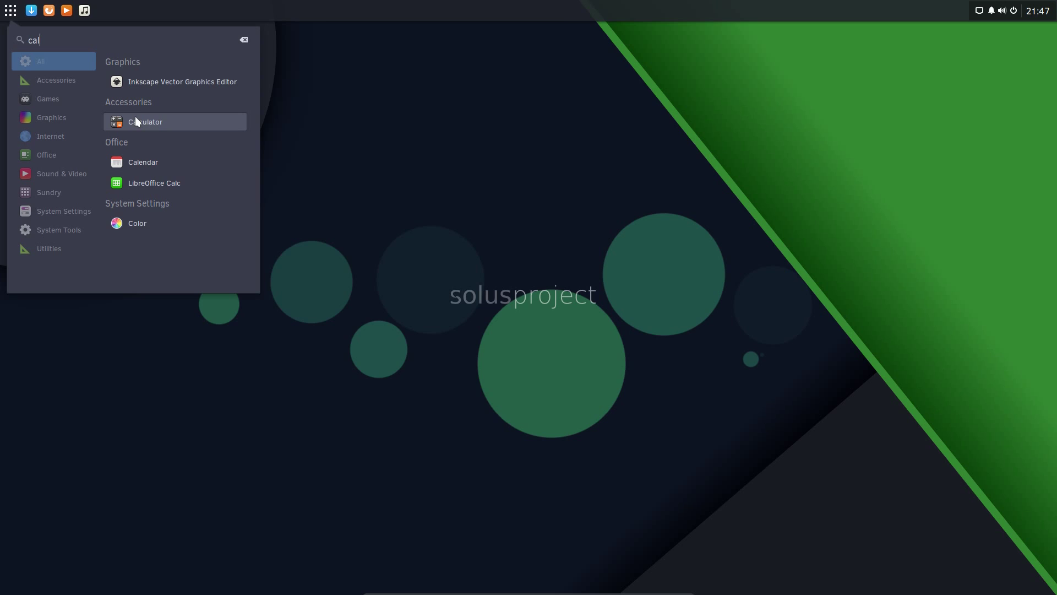
key("BackSpace")
key("BackSpace")
key("BackSpace")
type("writ")
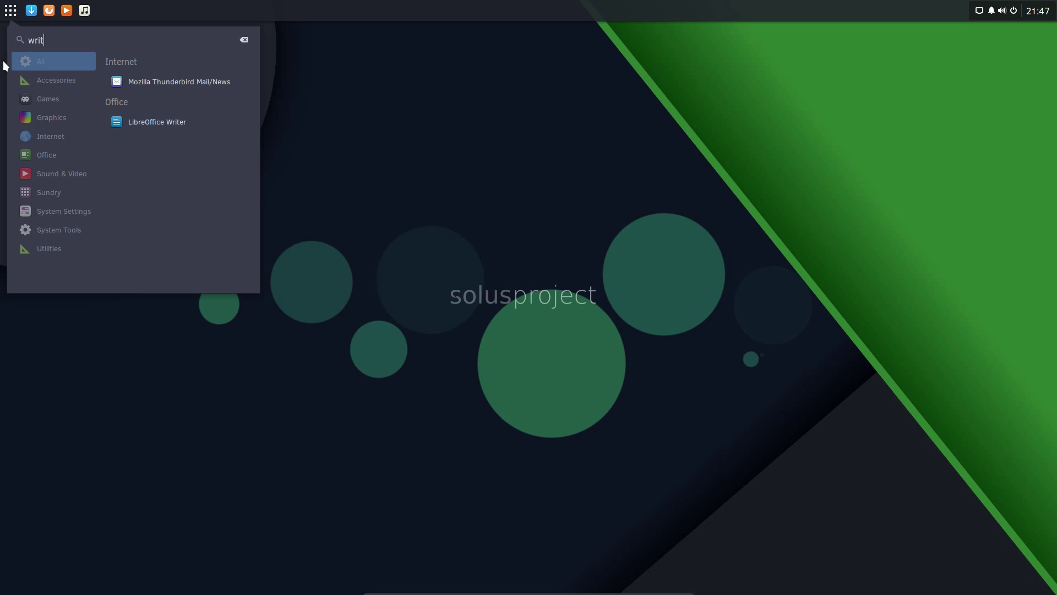
key("Down")
key("Down")
key("Return")
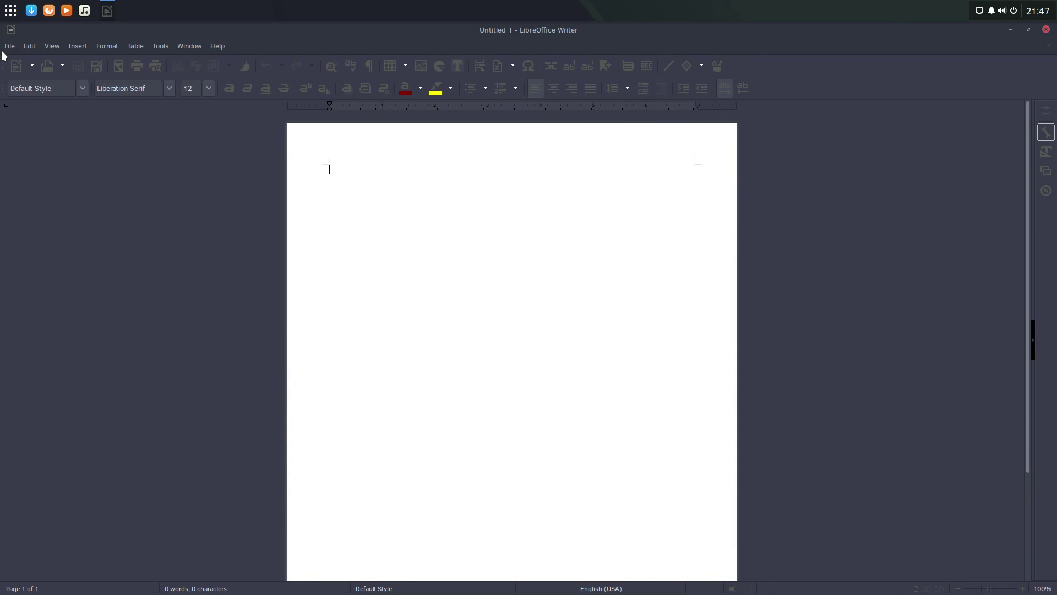
Quit LibreOffice Writer with Ctrl+Q, leaving the blank Untitled 1 document unwritten.
key("ctrl+q")
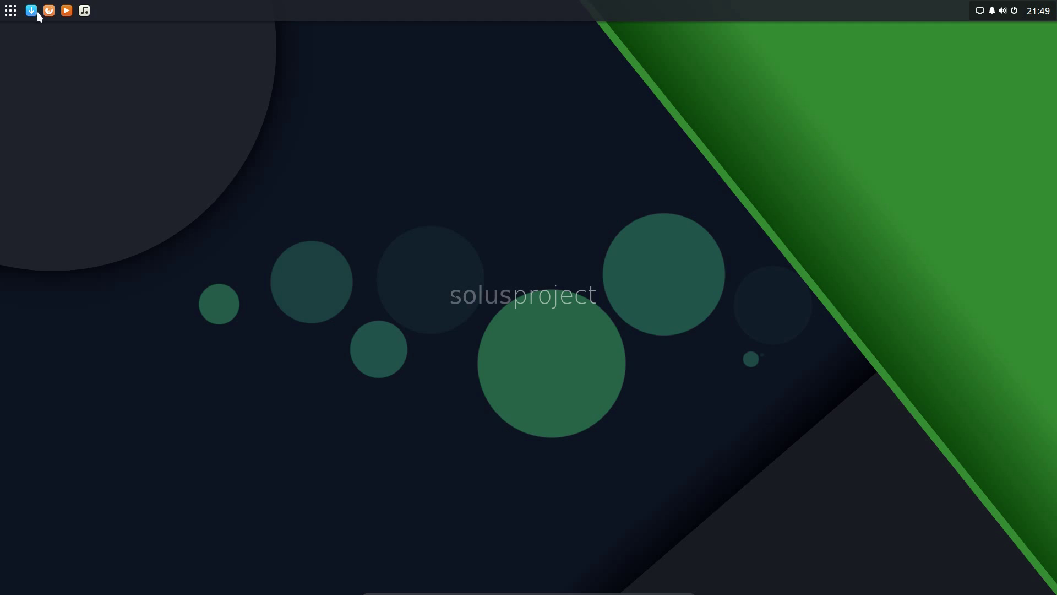
View the wired network details, then open the Raven sidebar with calendar and sound applets.
left_click(979, 10)
left_click(994, 15)
left_click(1013, 11)
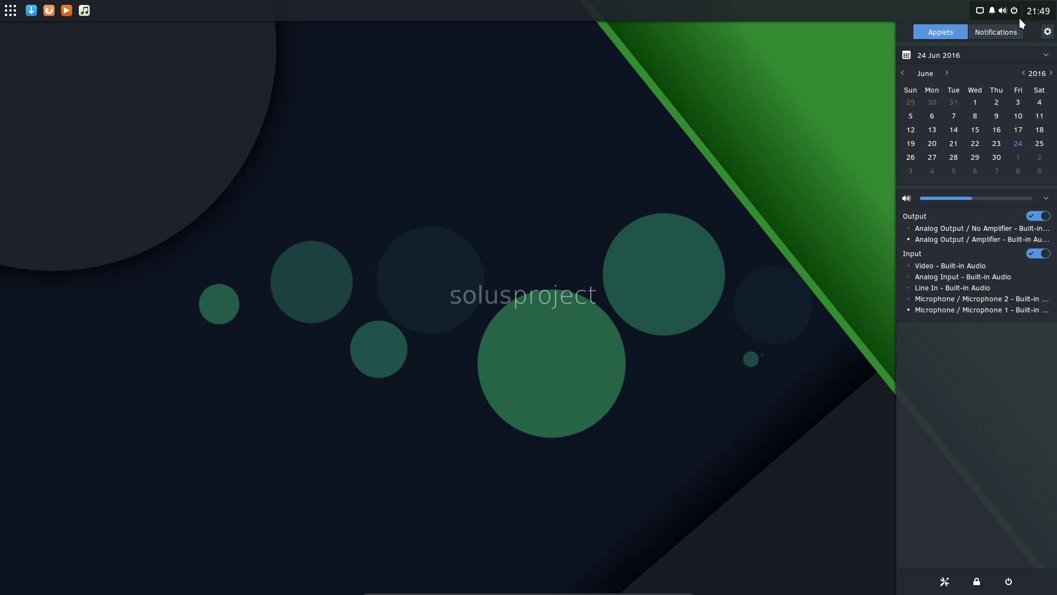
Switch Raven to Budgie Settings and choose Calendar from the clock's context menu.
left_click(1048, 31)
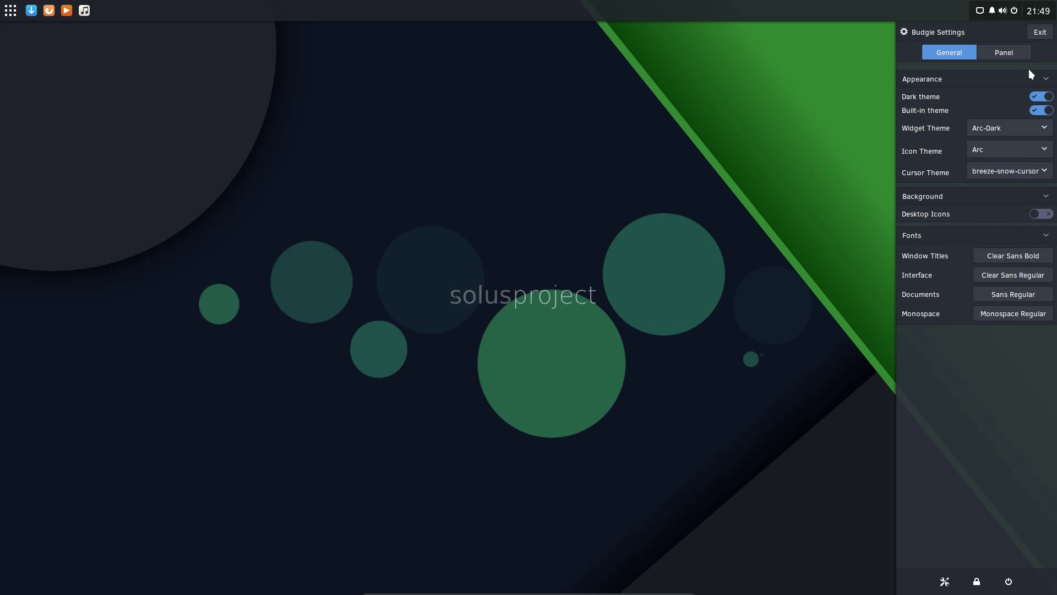
right_click(1043, 15)
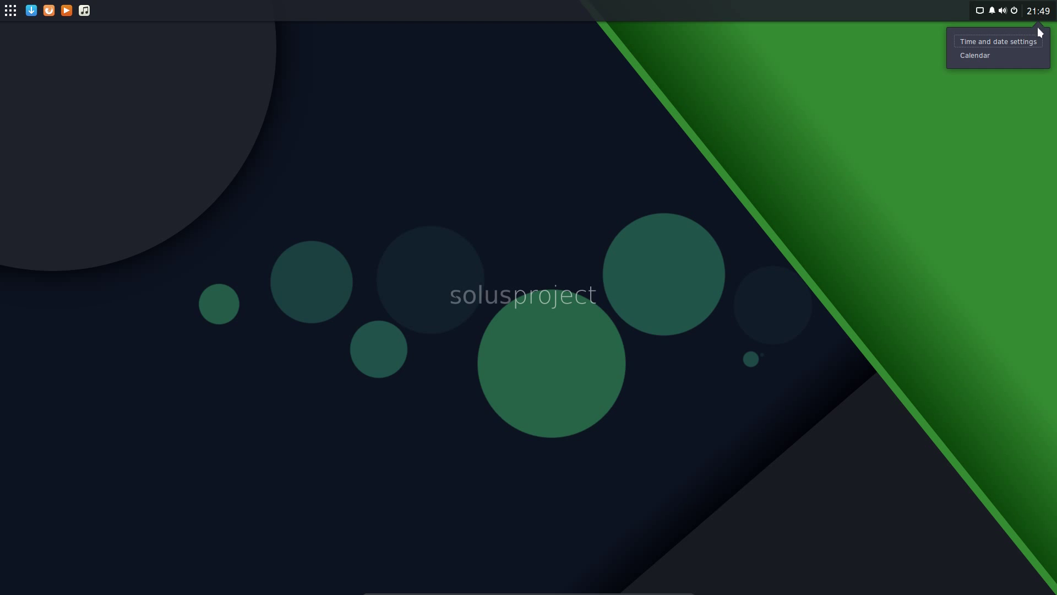
left_click(982, 59)
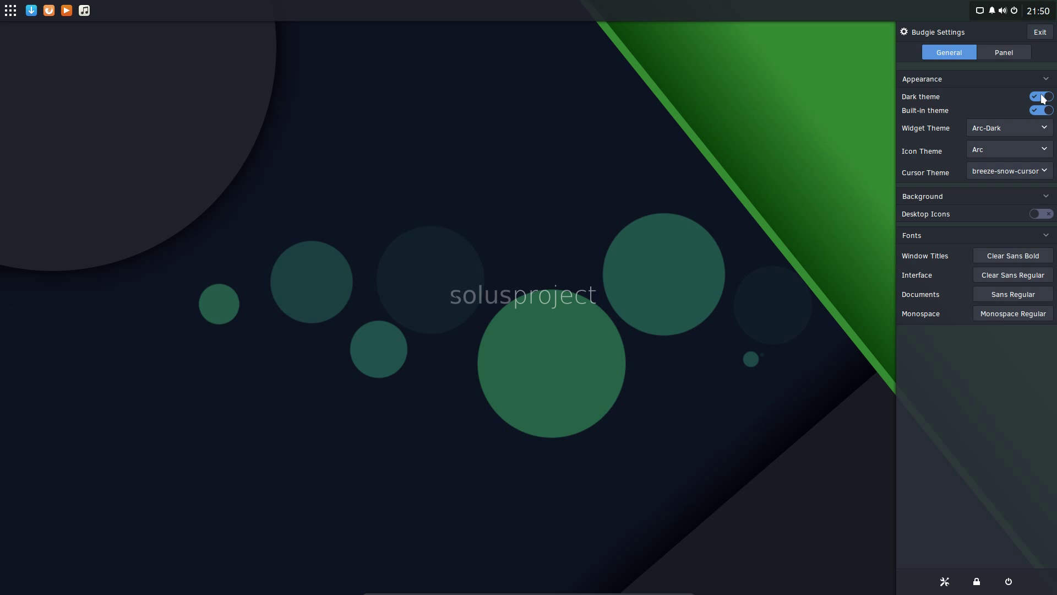
Set Arc-Dark widgets, Arc icons and breeze-snow-cursor cursors; toggle Desktop Icons on, then off.
left_click(1004, 125)
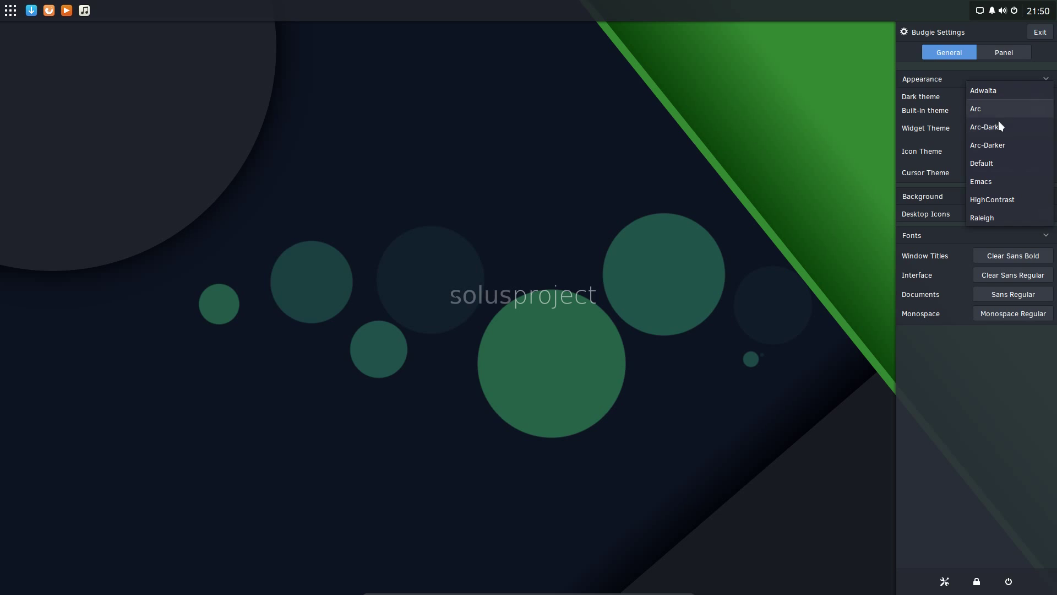
left_click(994, 410)
left_click(997, 147)
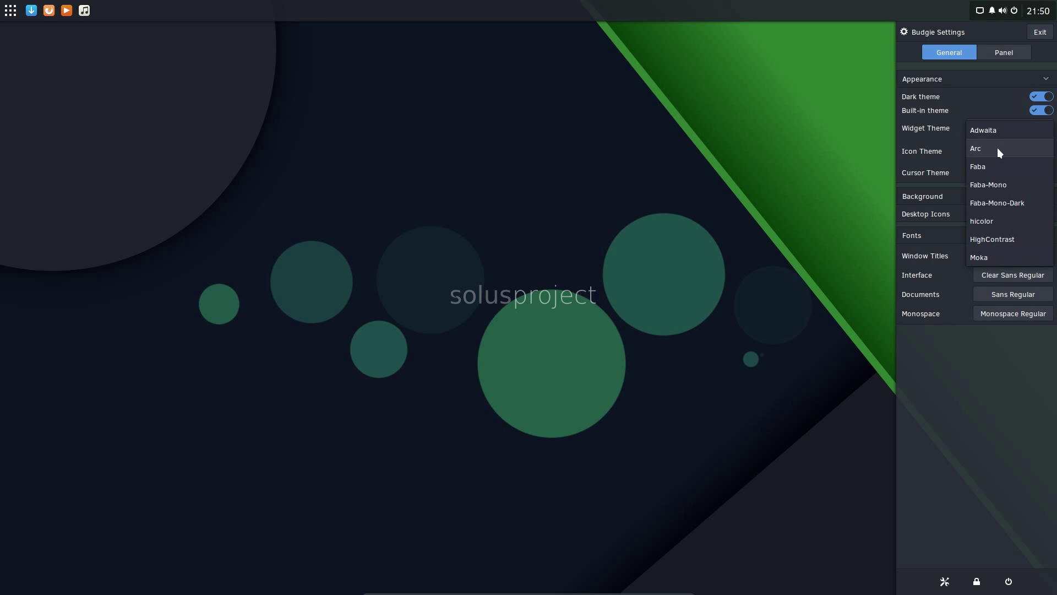
left_click(983, 393)
left_click(1013, 164)
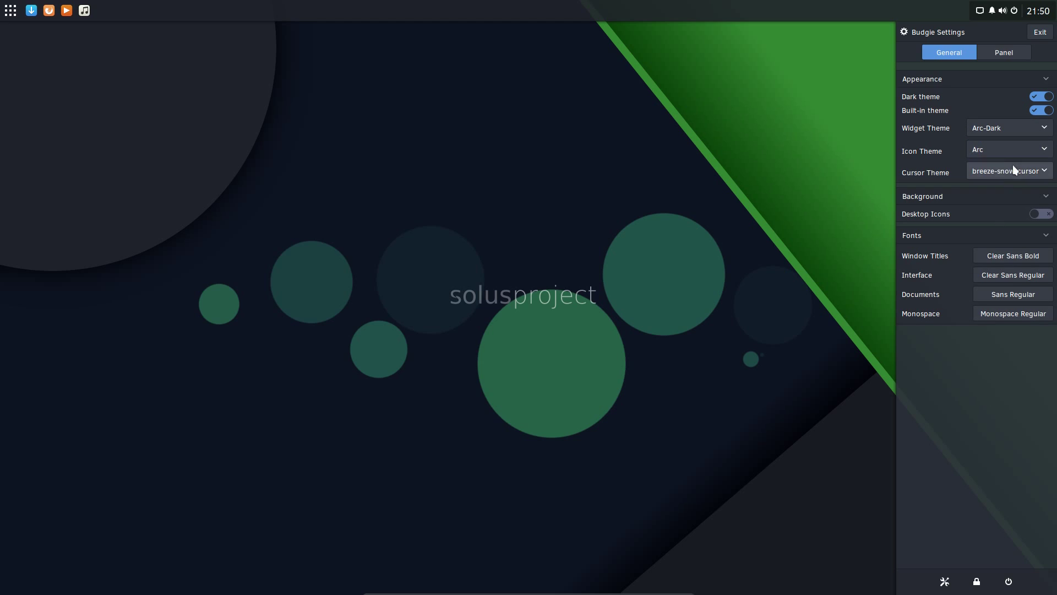
left_click(1014, 169)
left_click(1029, 167)
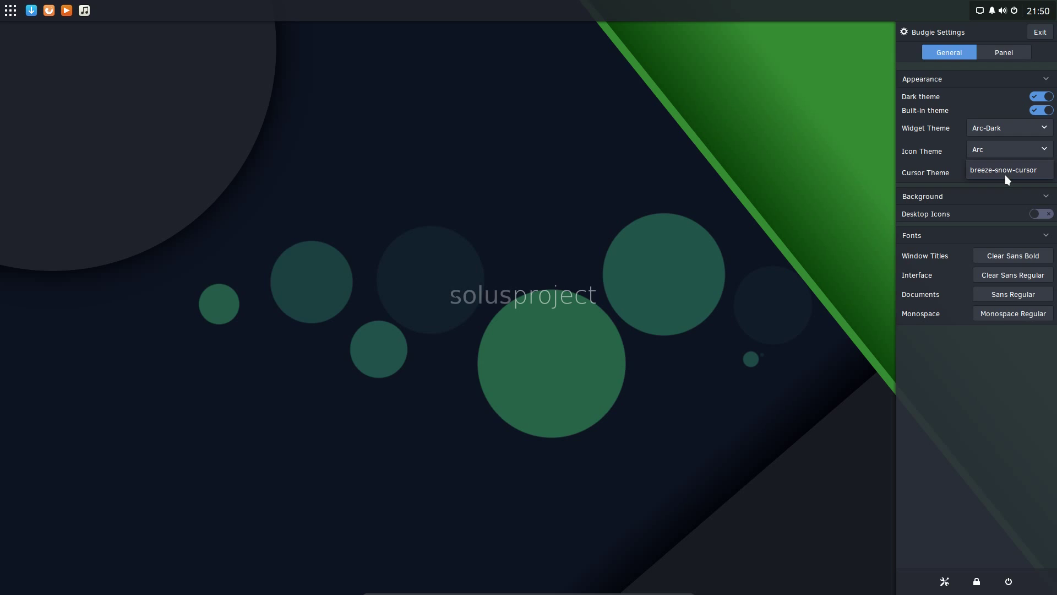
left_click(1048, 213)
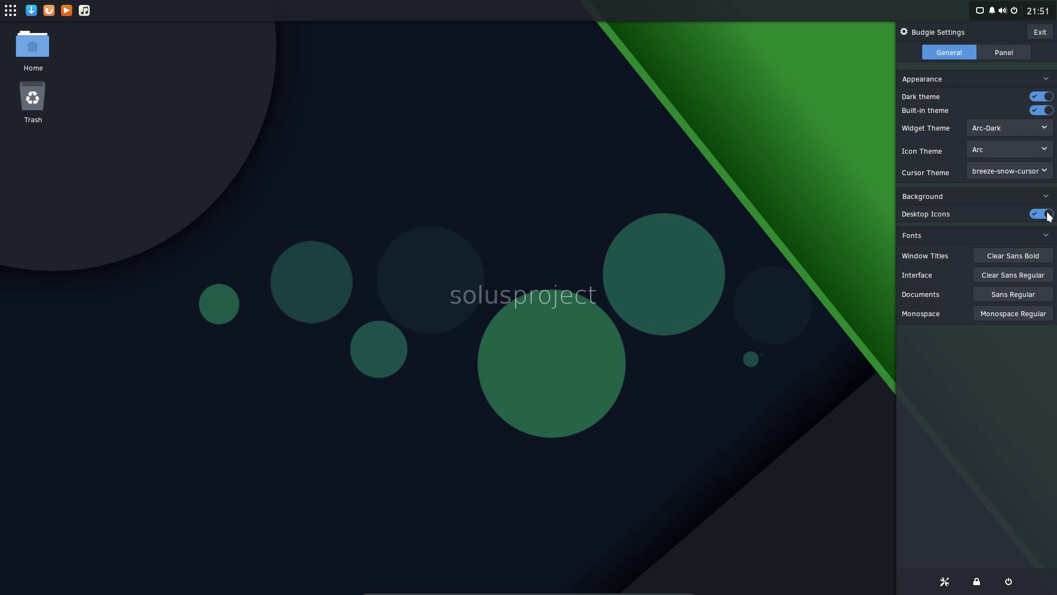
left_click(1048, 214)
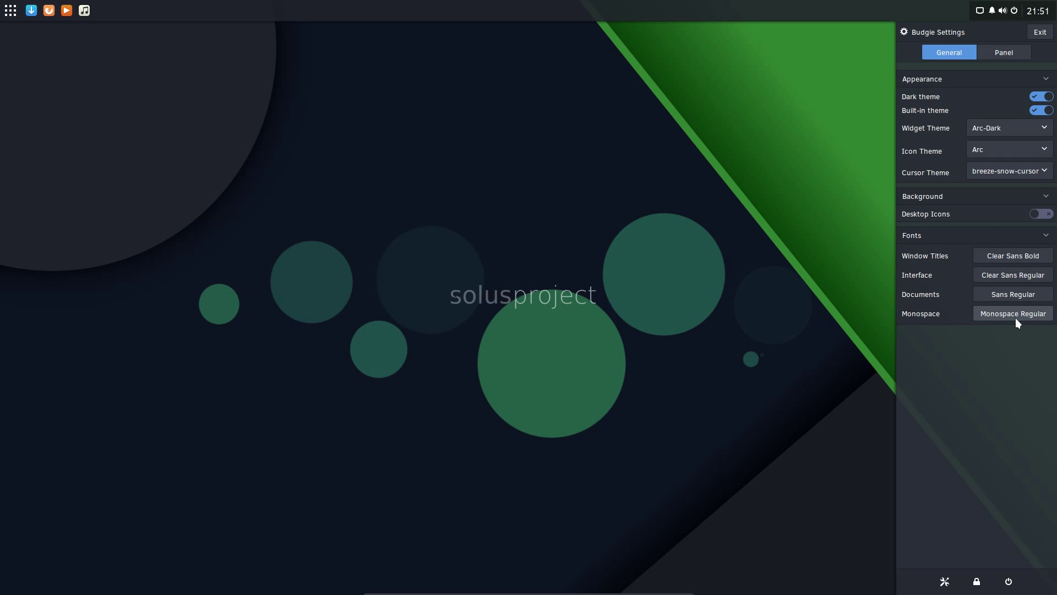
Move the panel to the bottom and back to the top, and shrink its size from 44 to 41.
left_click(1016, 53)
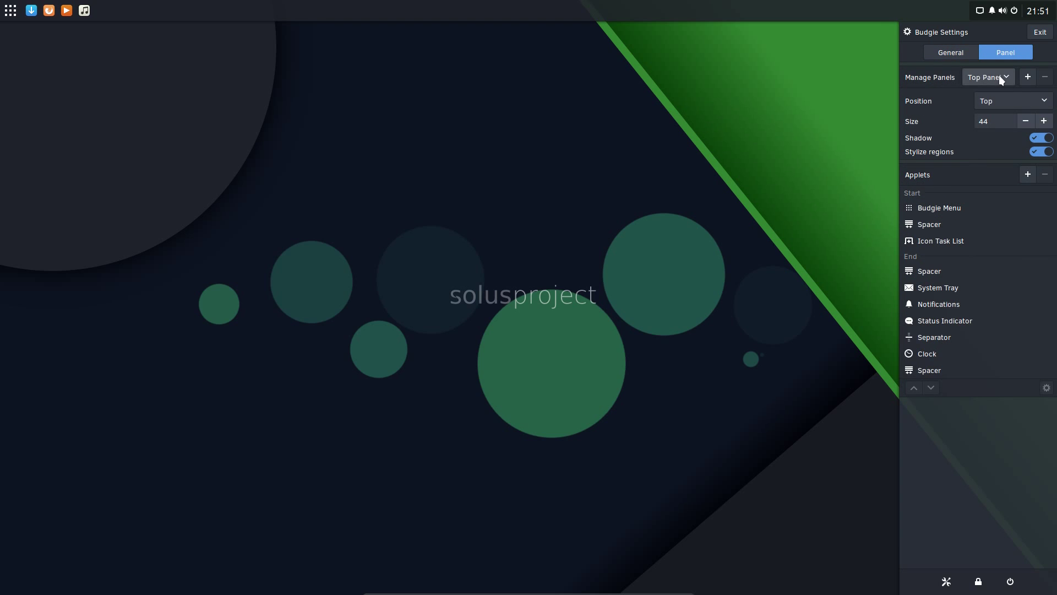
left_click(1003, 73)
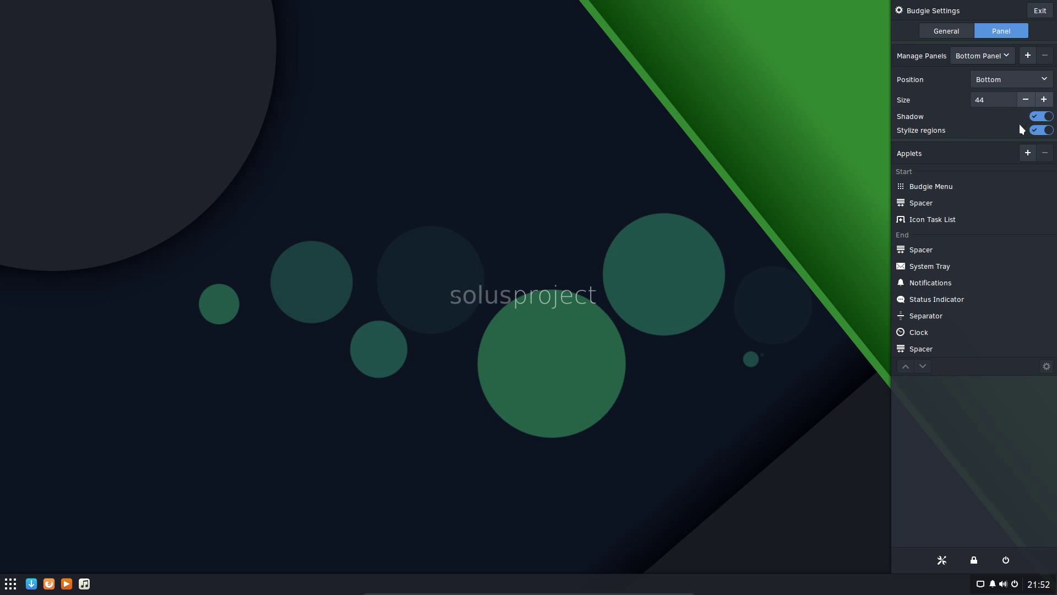
left_click(1012, 78)
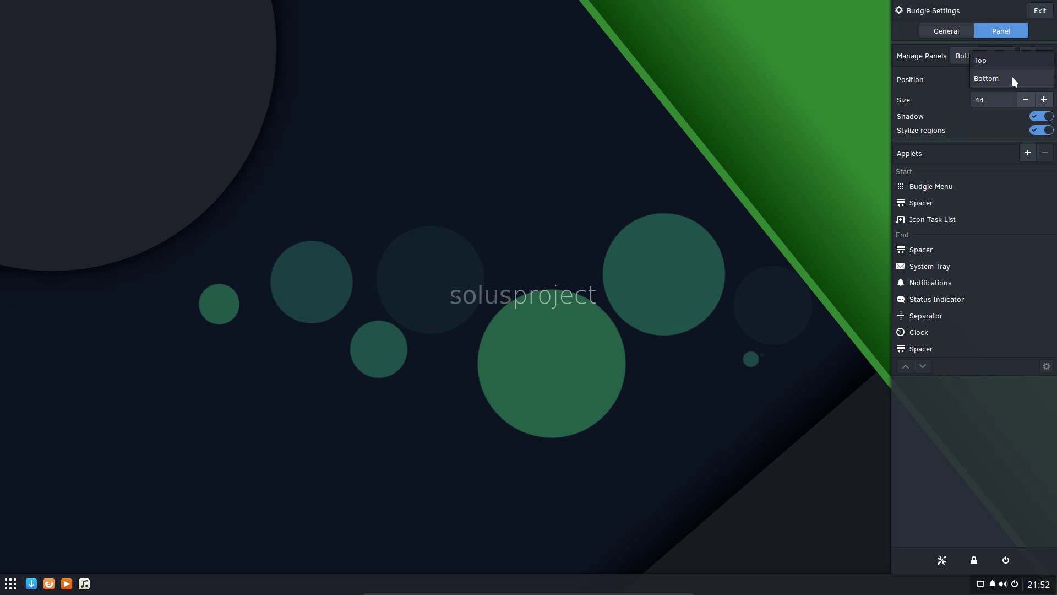
left_click(1008, 58)
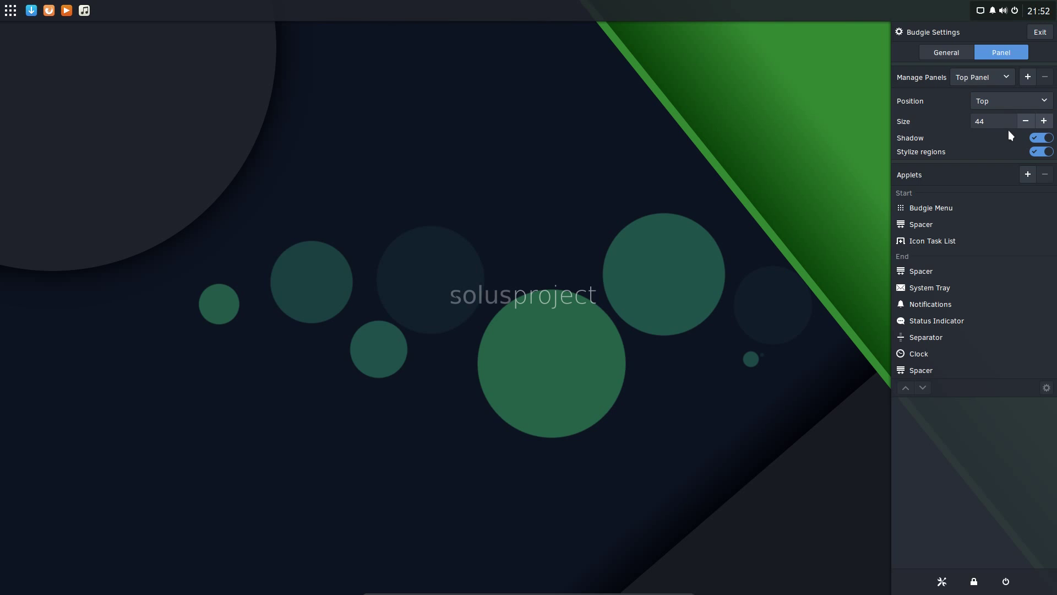
left_click(1025, 121)
left_click(1025, 122)
left_click(1025, 122)
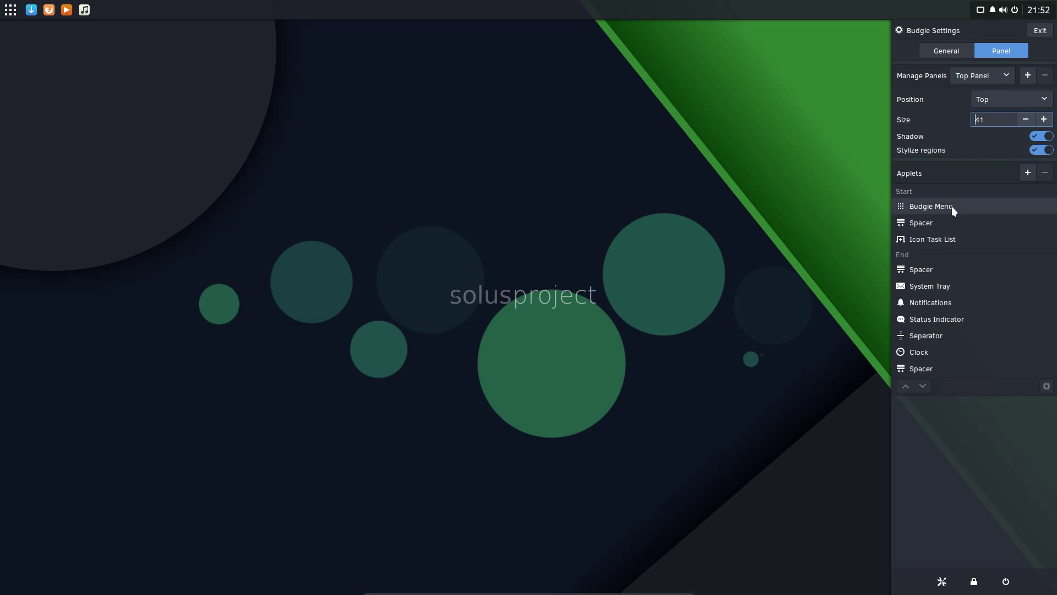
left_click(943, 239)
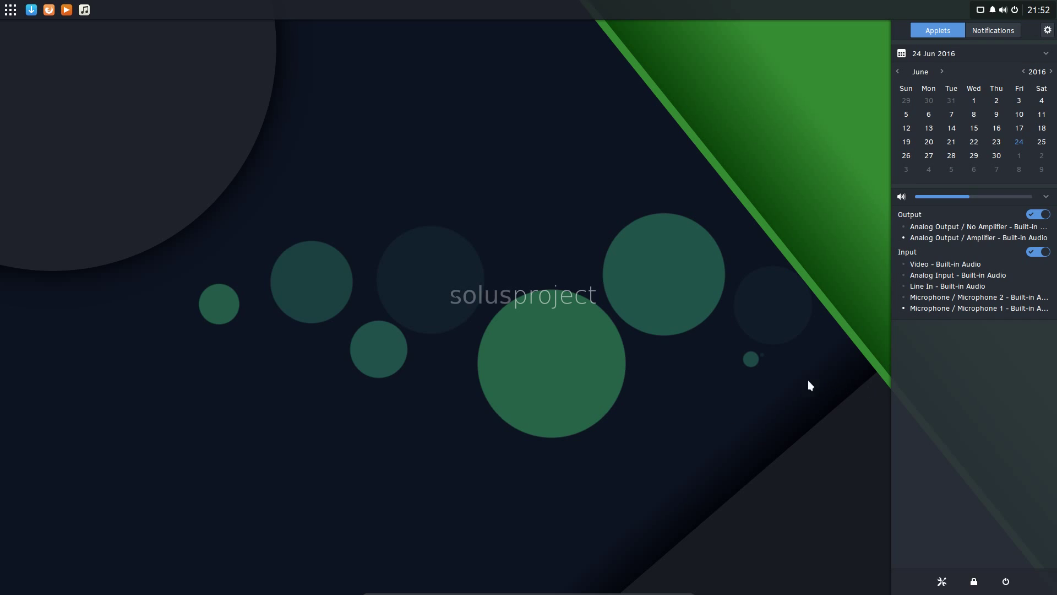
Close Raven, open Change Background, and browse Wallpapers, Pictures and Colors without picking one.
left_click(584, 353)
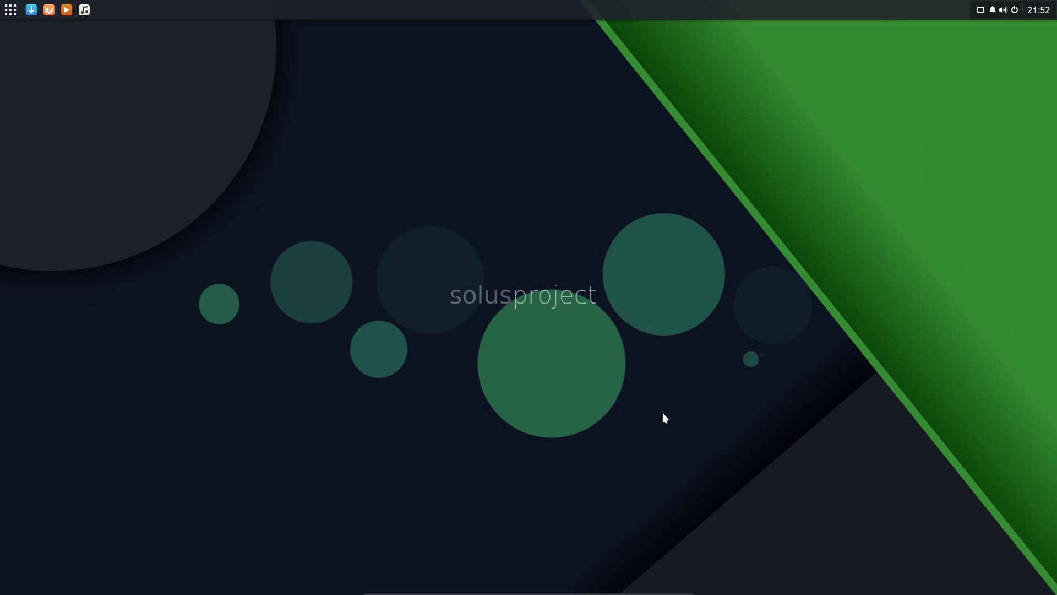
right_click(255, 186)
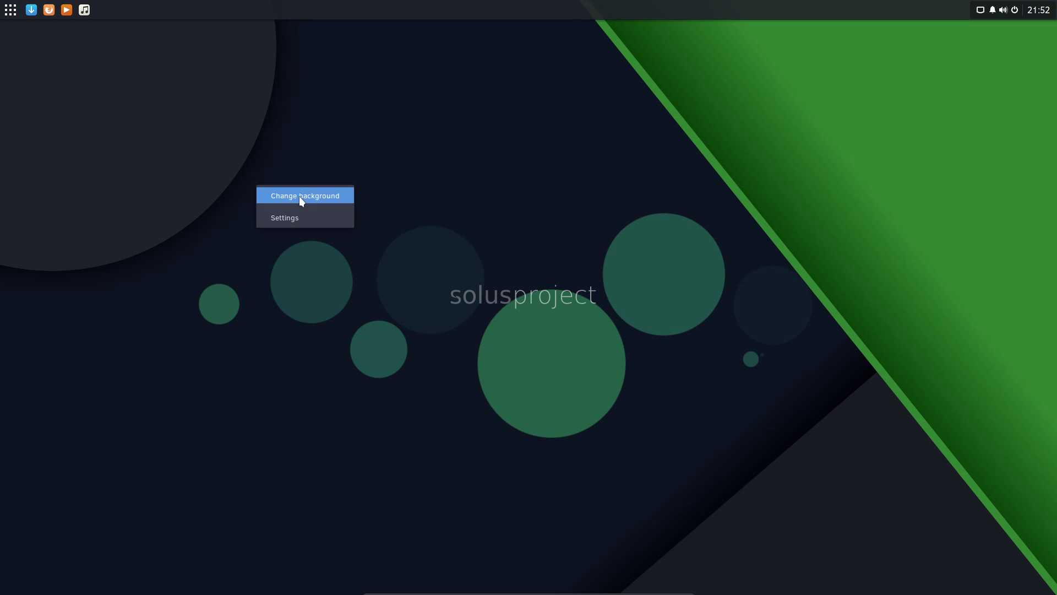
left_click(300, 197)
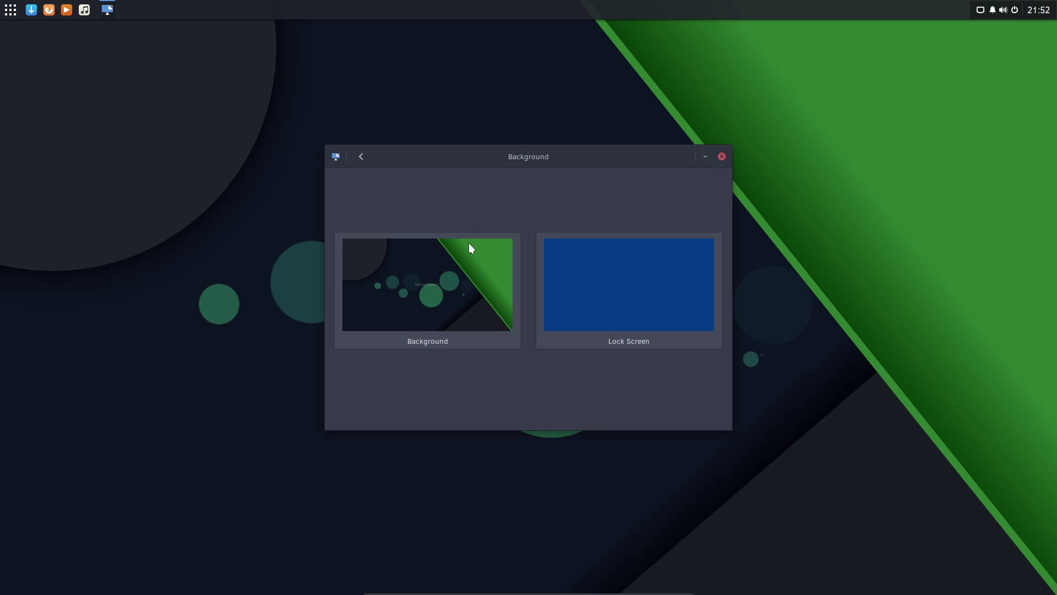
left_click(465, 291)
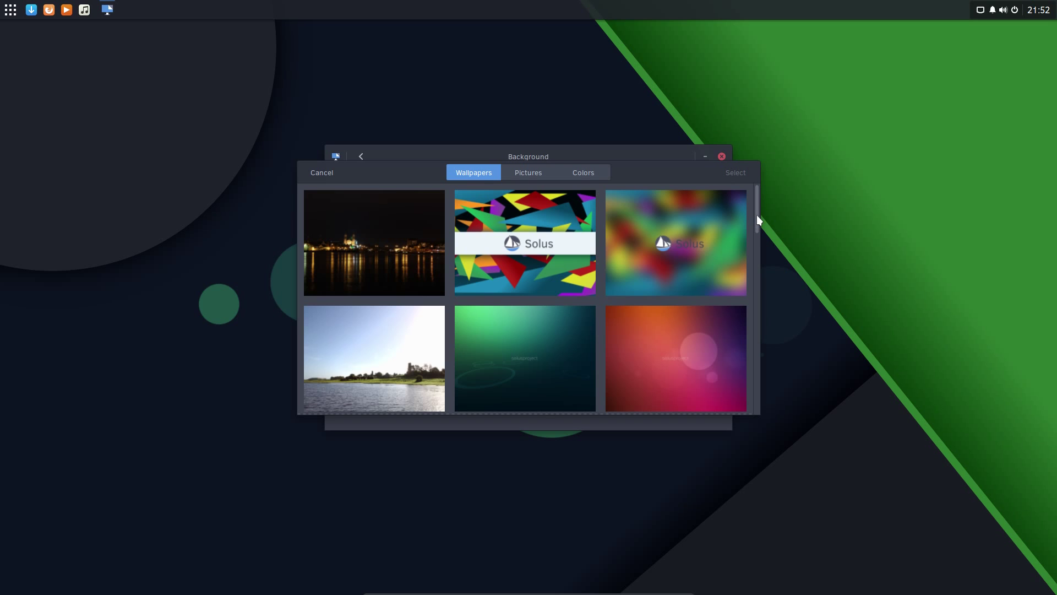
left_click_drag(757, 215, 753, 352)
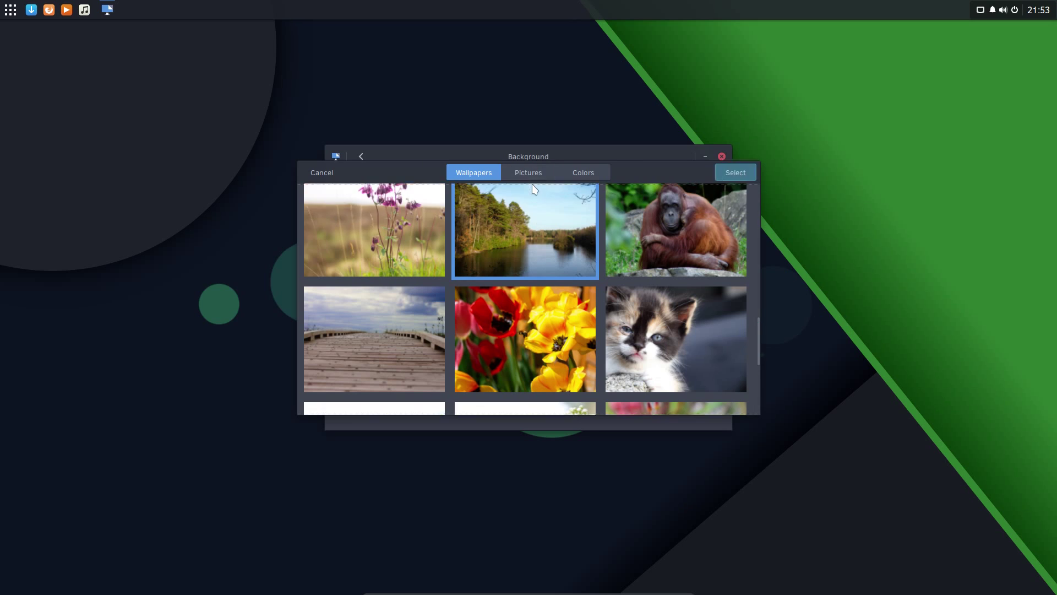
left_click(530, 176)
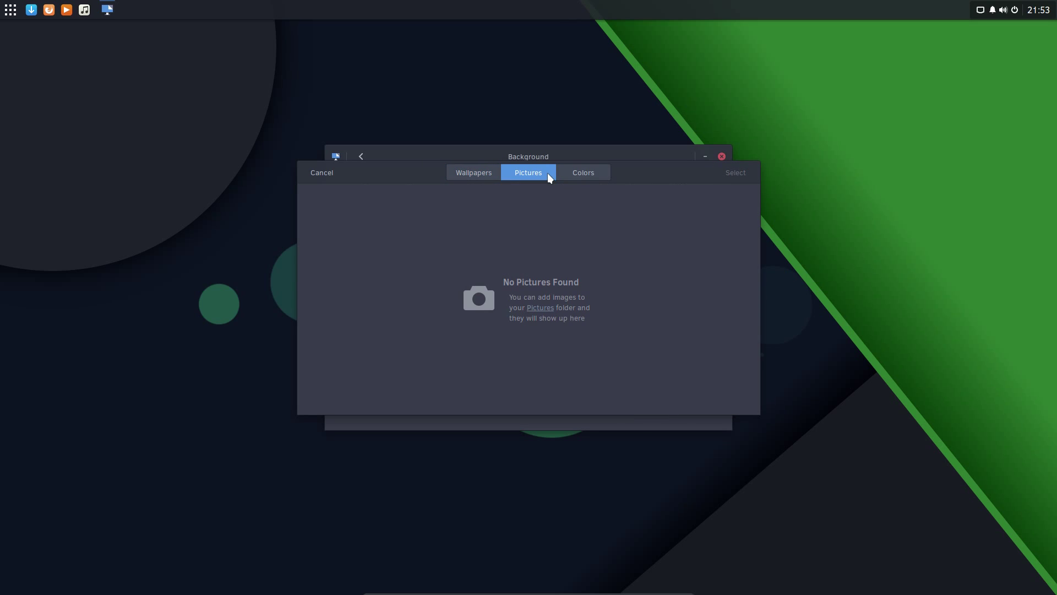
left_click(578, 173)
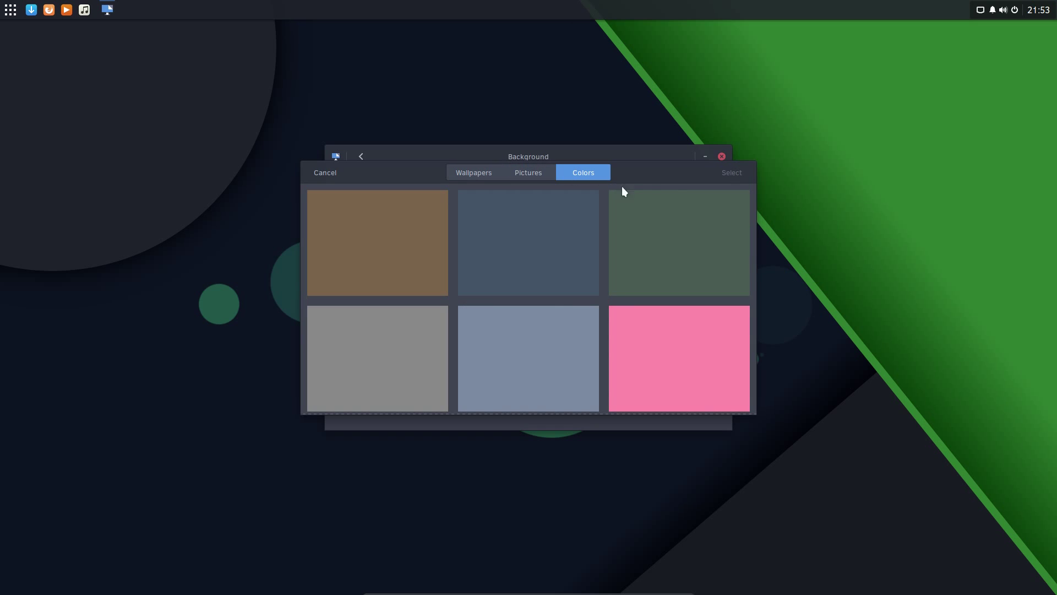
left_click(324, 175)
Open and cancel the lock screen wallpaper picker, then return to All Settings.
left_click(617, 306)
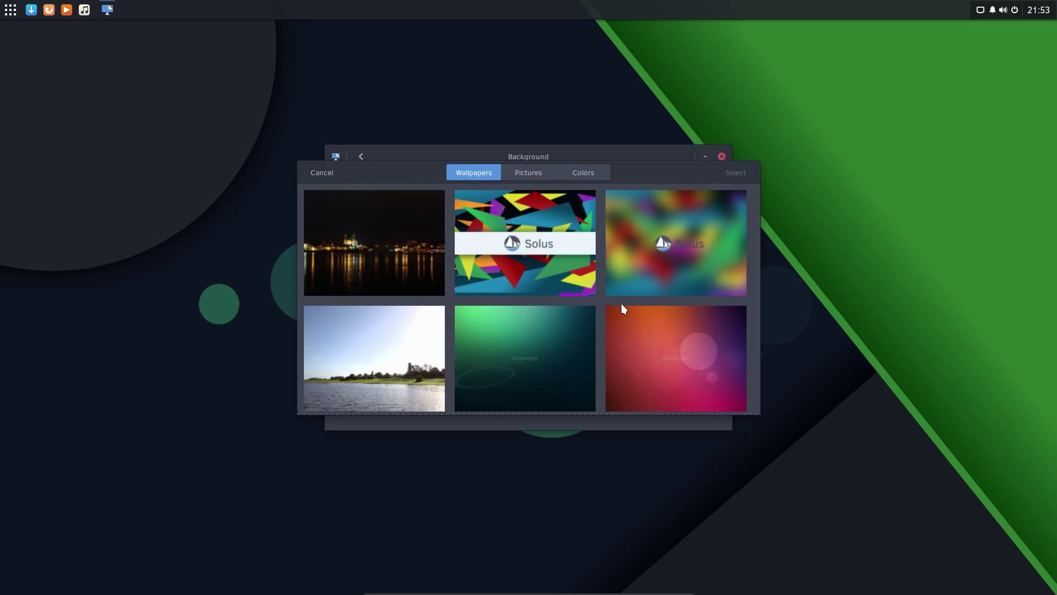
left_click(323, 173)
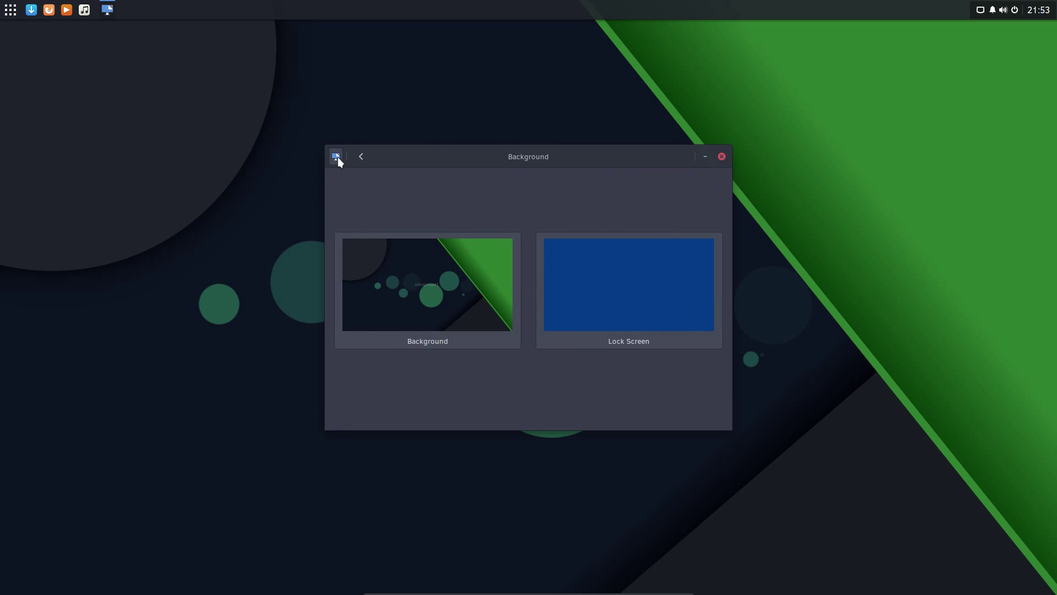
left_click(337, 157)
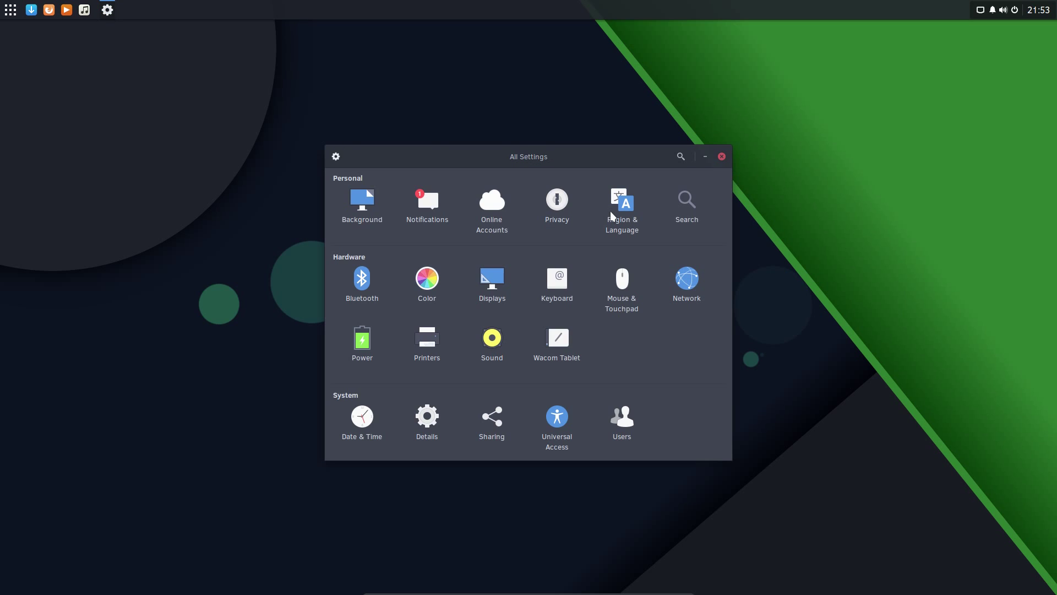
Look over Online Accounts and its Add Account list without adding anything.
left_click(419, 215)
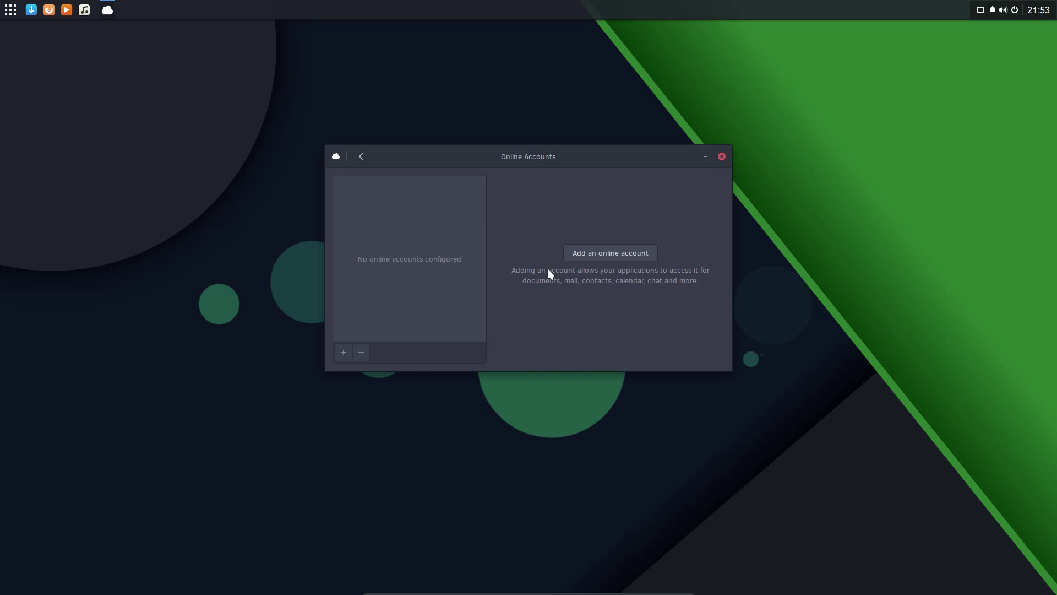
left_click(587, 253)
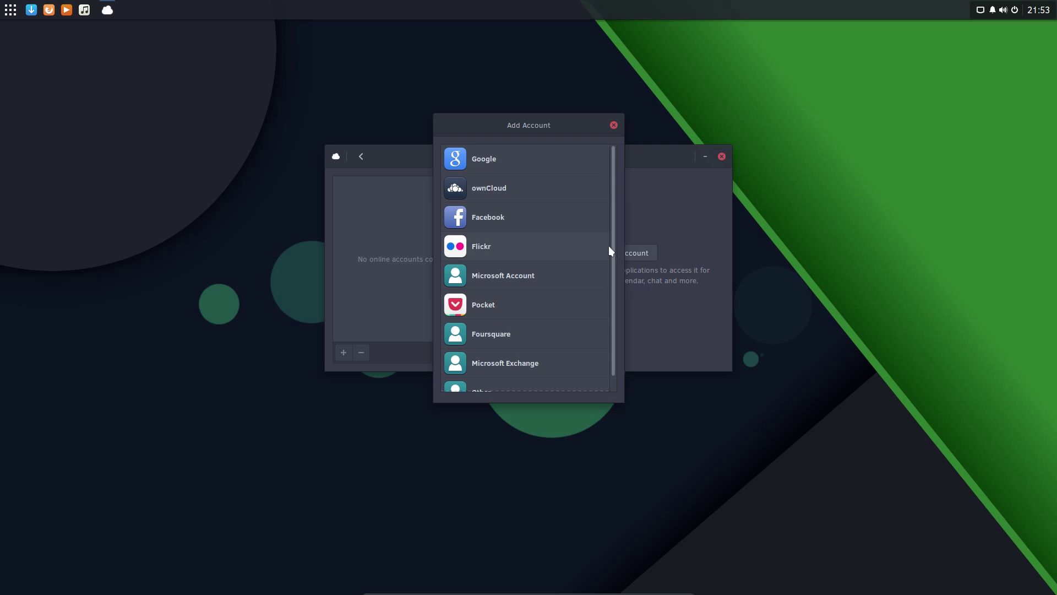
scroll(608, 317, "down", 1)
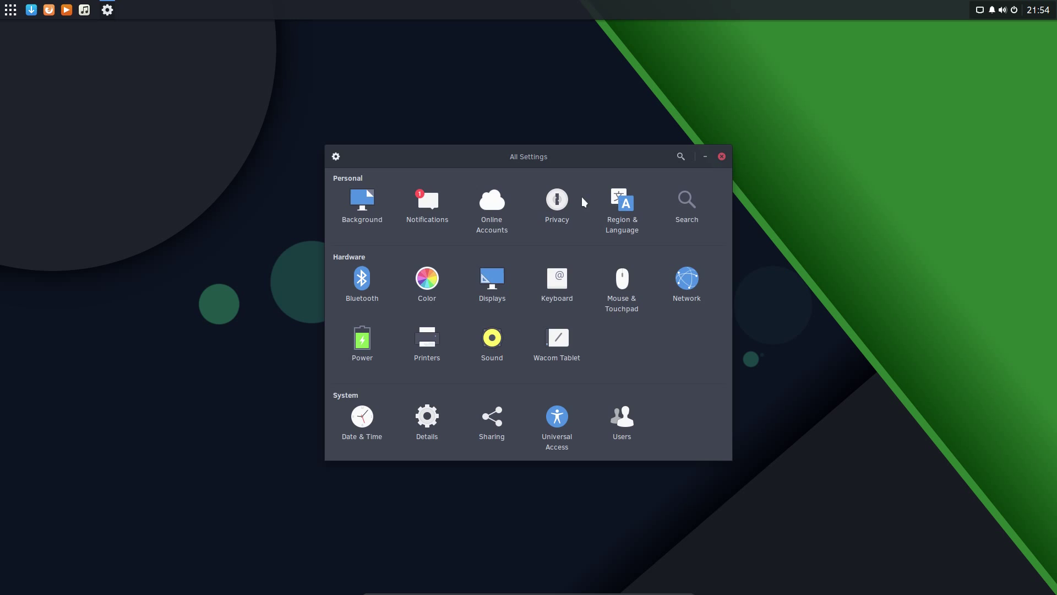
Inspect Privacy > Screen Lock, leaving Automatic Screen Lock off, then open the Budgie Menu.
left_click(557, 197)
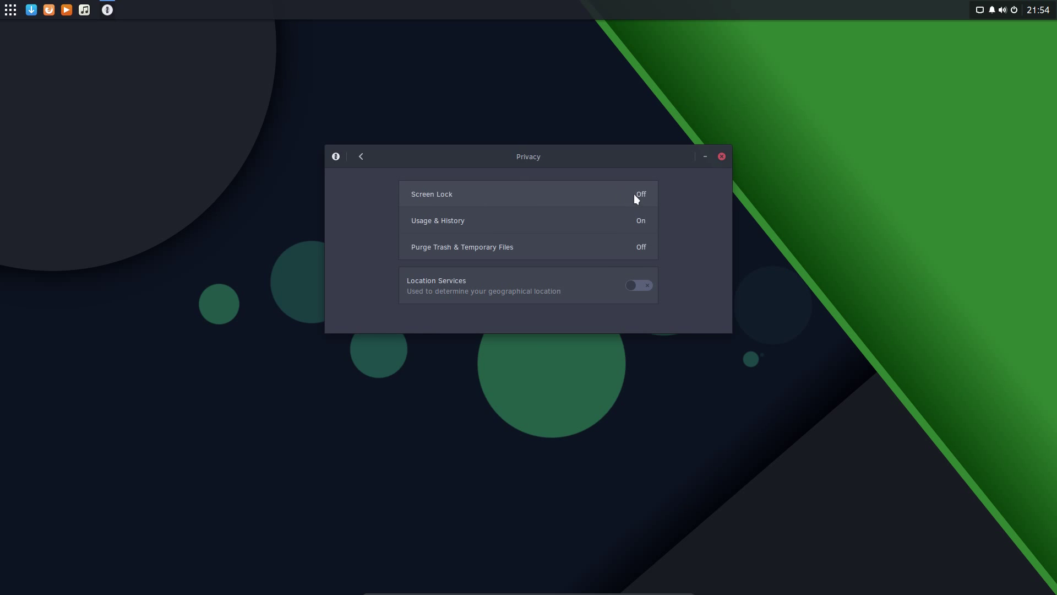
left_click(636, 195)
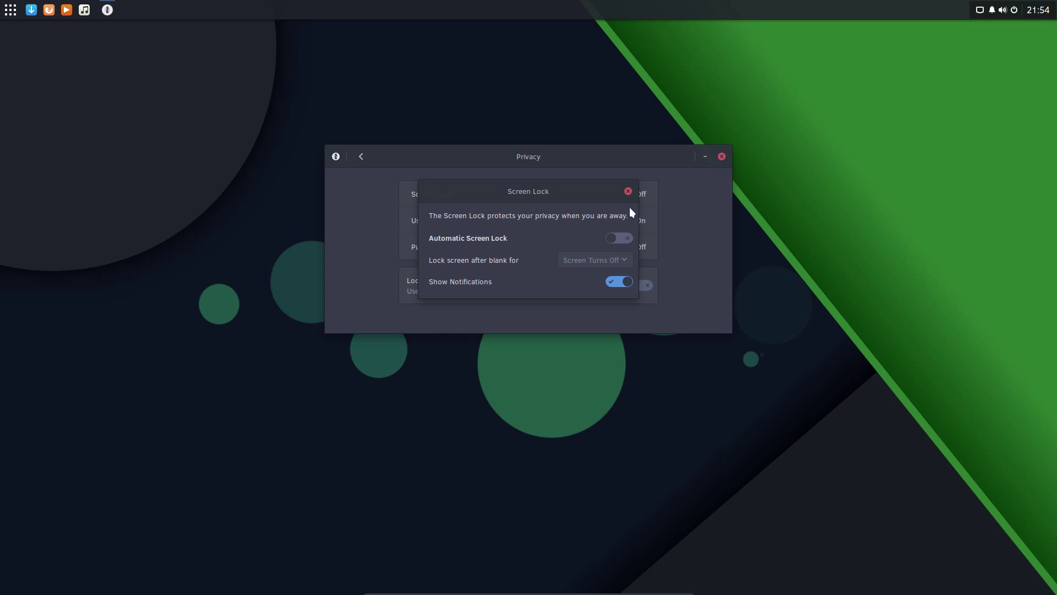
left_click(628, 191)
left_click(10, 10)
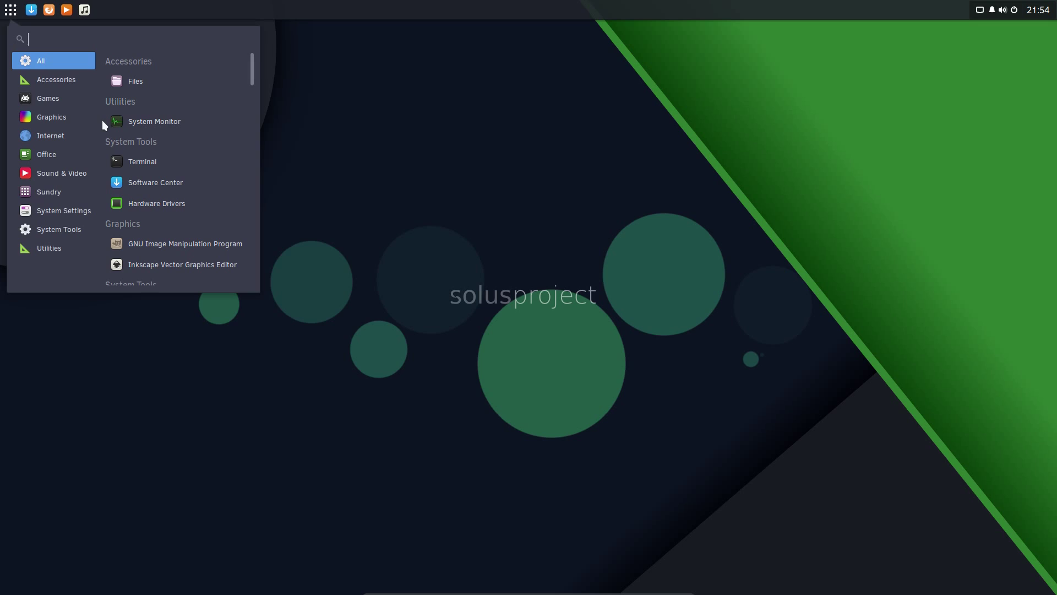
Browse the Accessories, Internet, Office, Sound & Video, Sundry and System Settings categories.
left_click(54, 82)
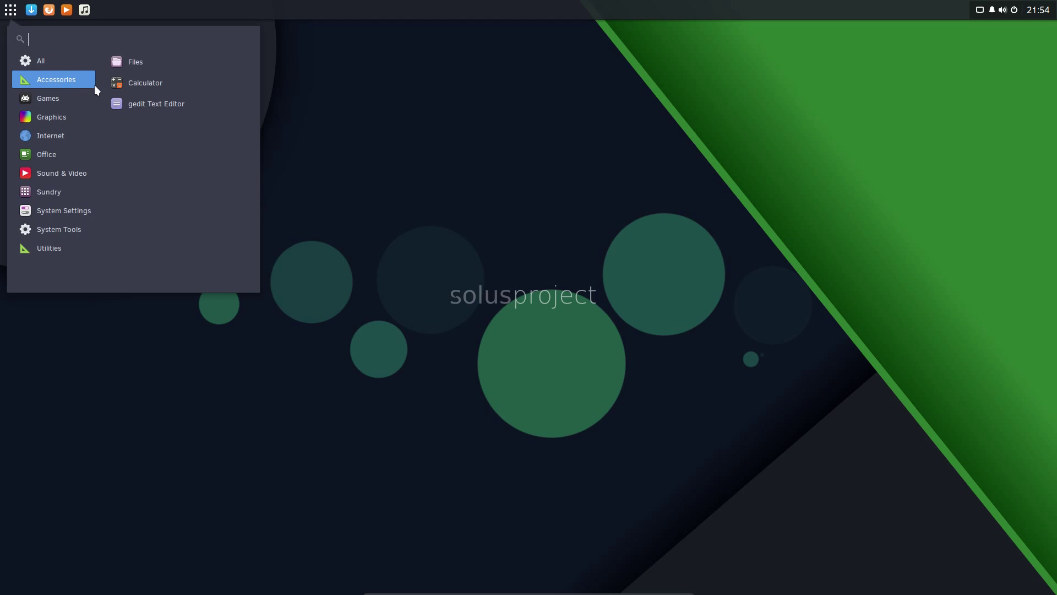
left_click(55, 135)
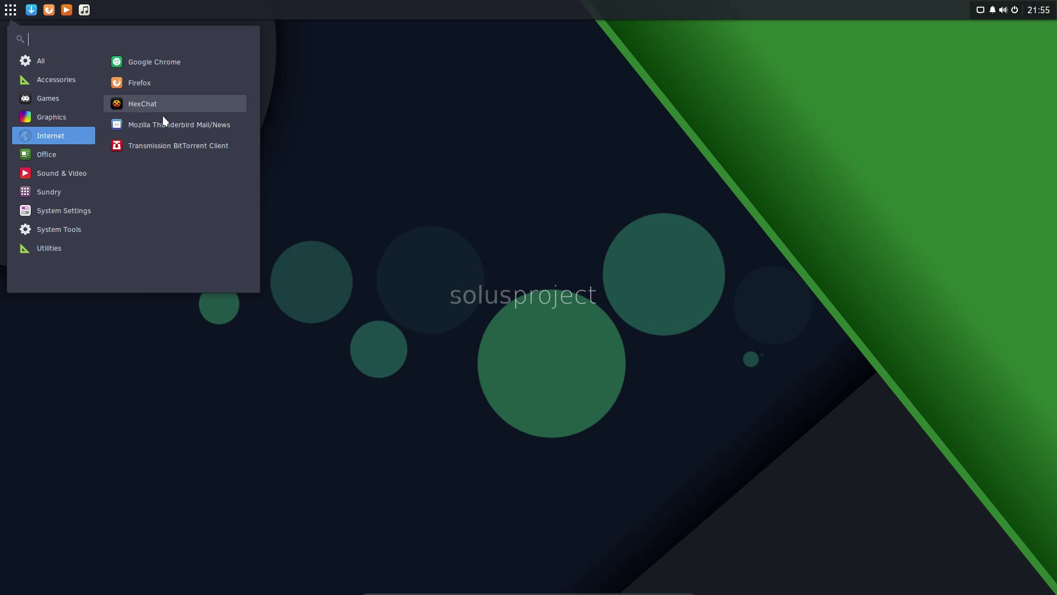
left_click(45, 154)
left_click(46, 174)
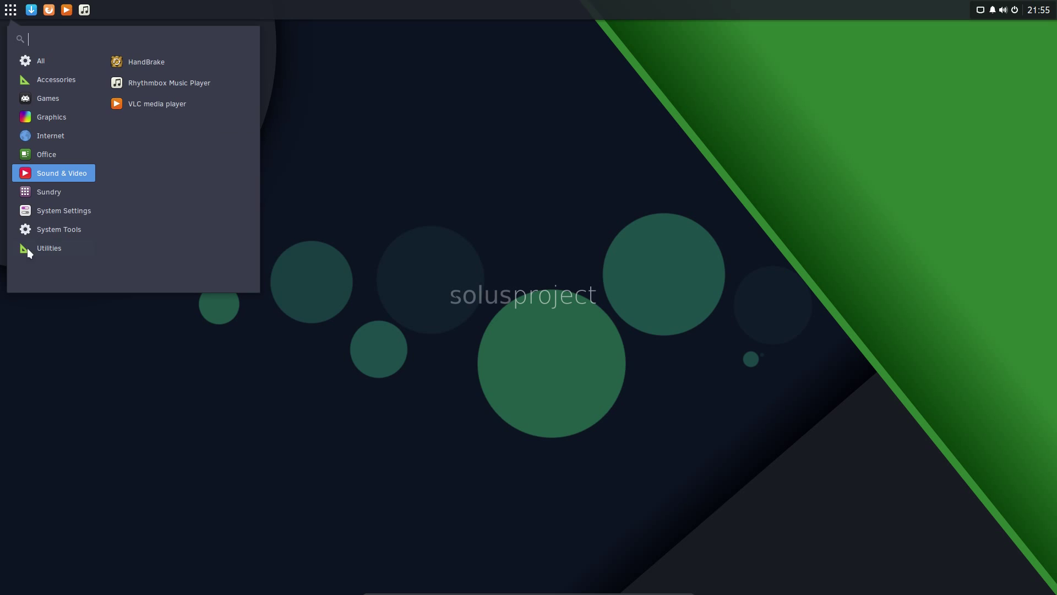
left_click(42, 193)
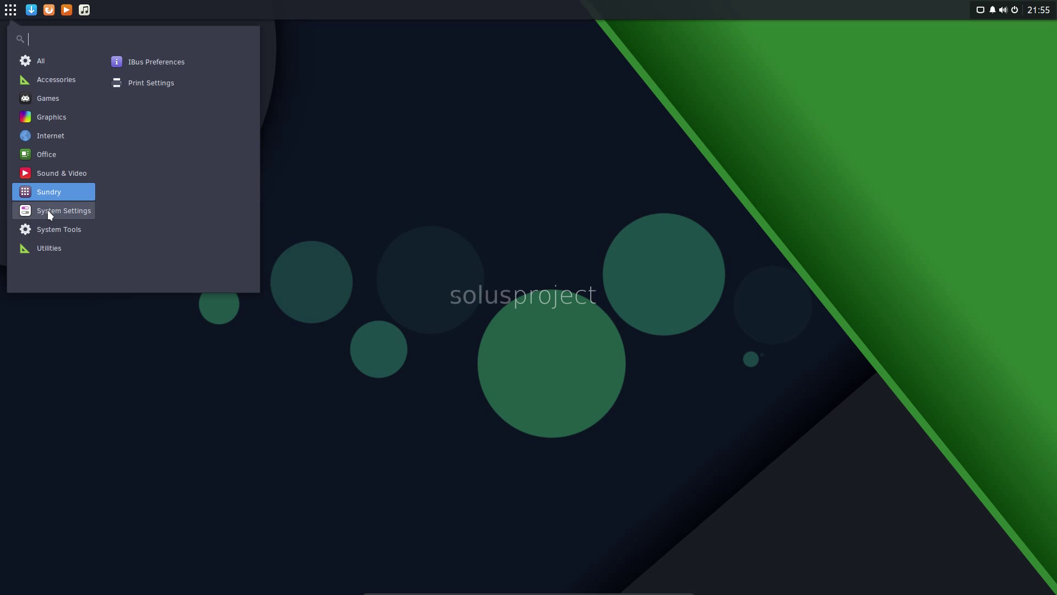
left_click(50, 213)
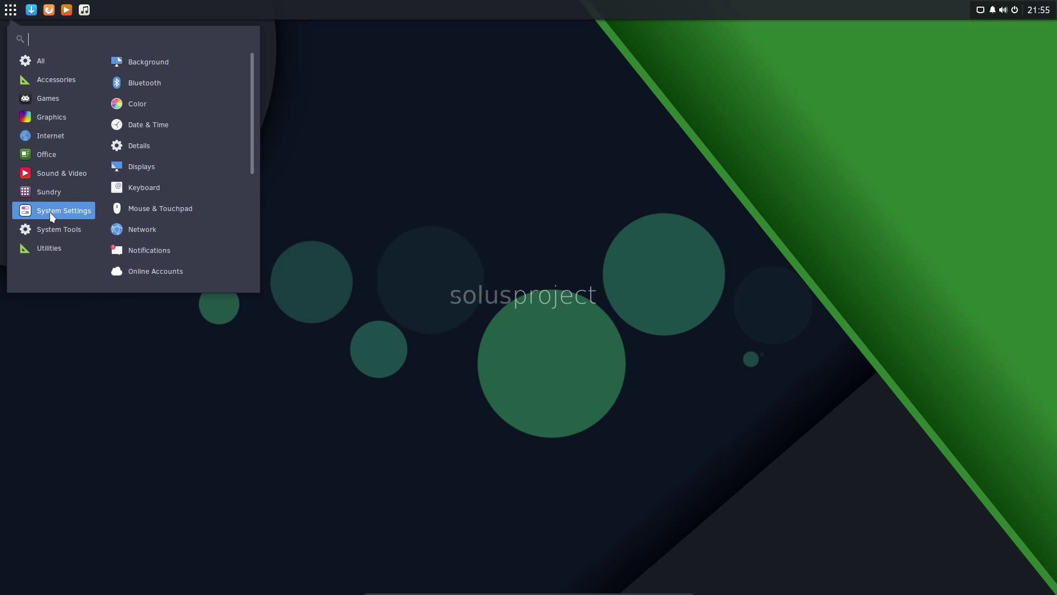
Launch Hardware Drivers from System Tools, which reports no drivers found, then start Firefox.
scroll(160, 207, "down", 1)
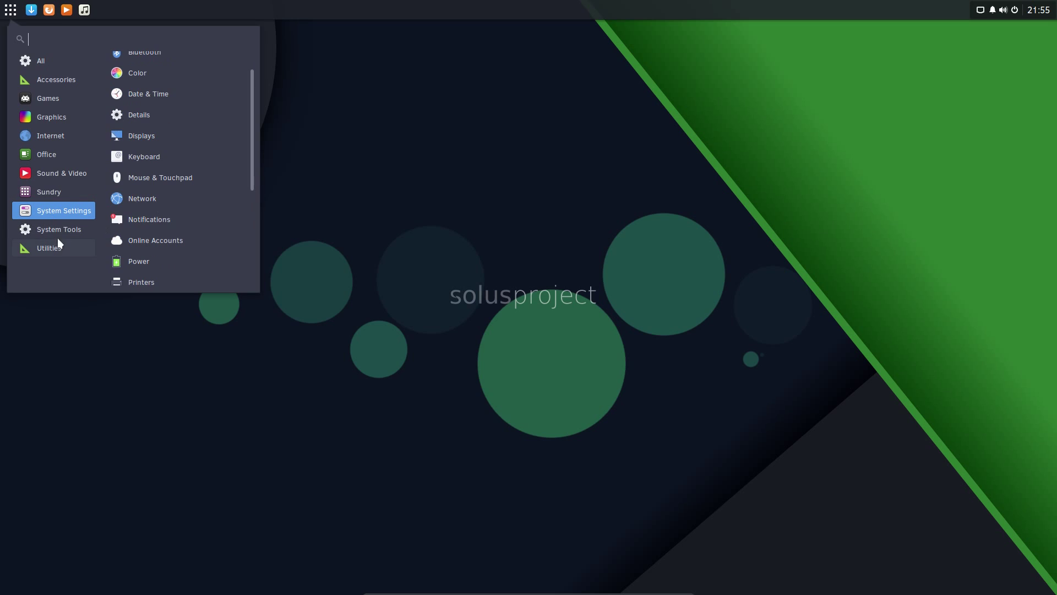
left_click(48, 232)
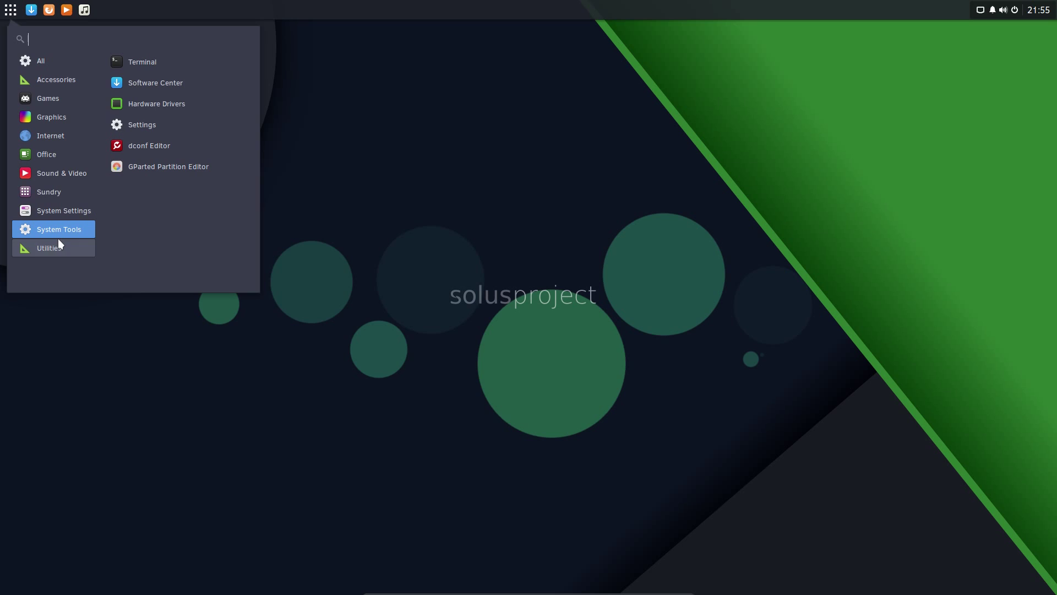
left_click(163, 106)
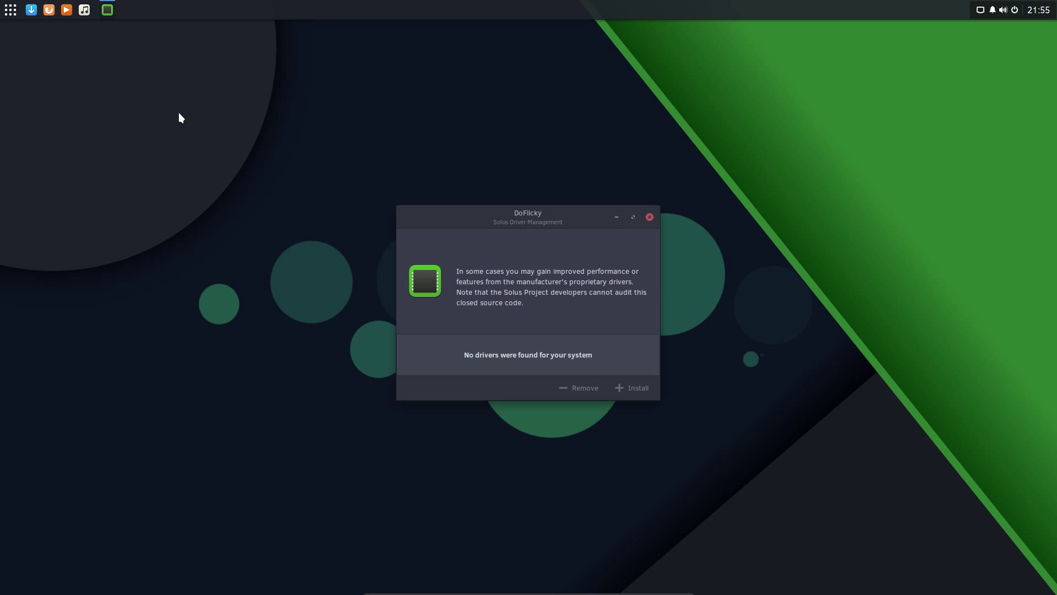
left_click(67, 10)
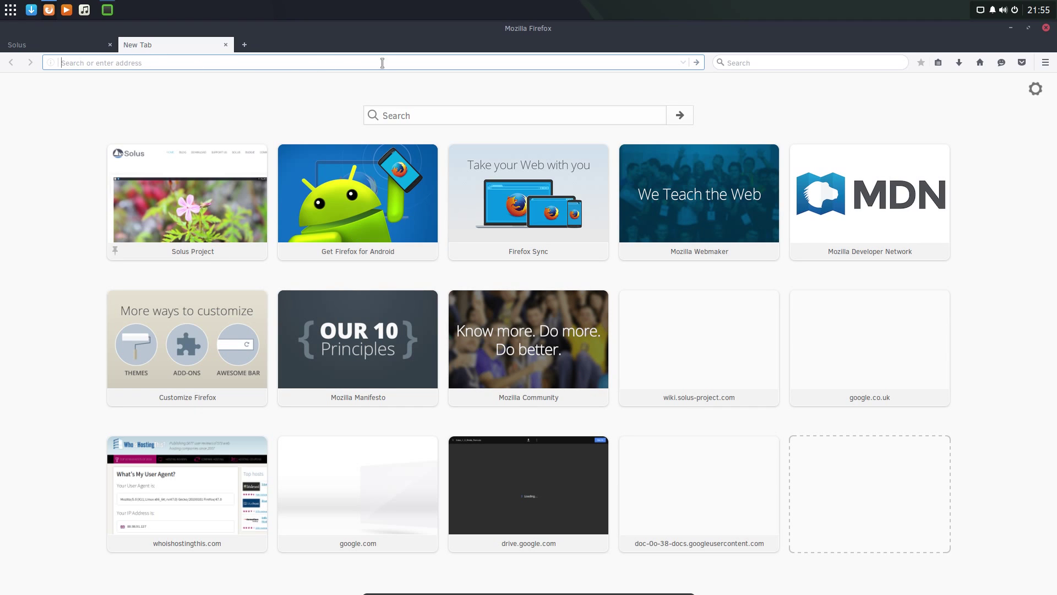
View the Solus wiki VirtualBox page in a new tab, then close that tab.
left_click(419, 120)
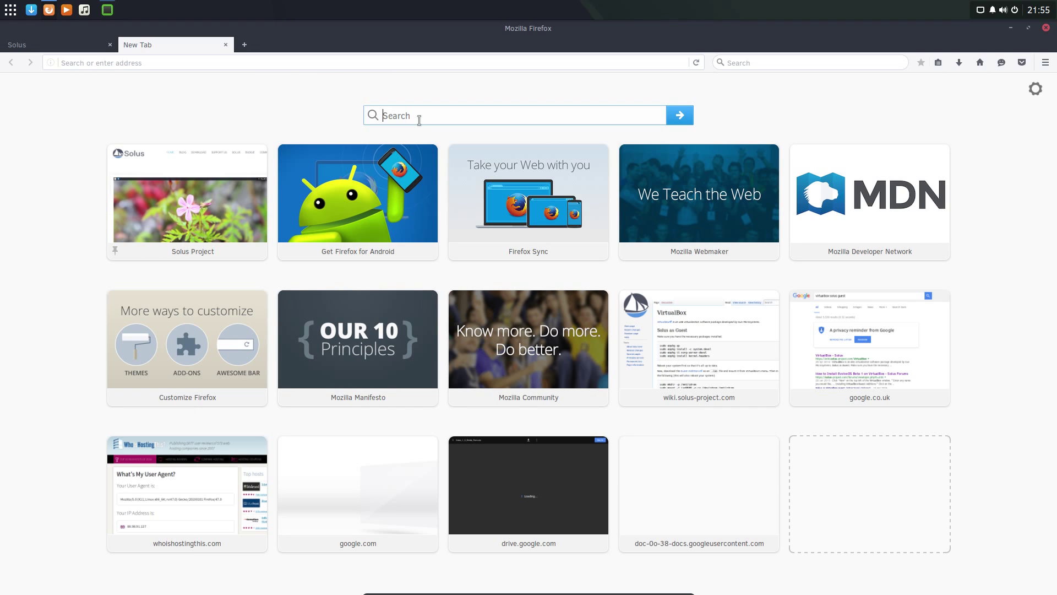
left_click(659, 357)
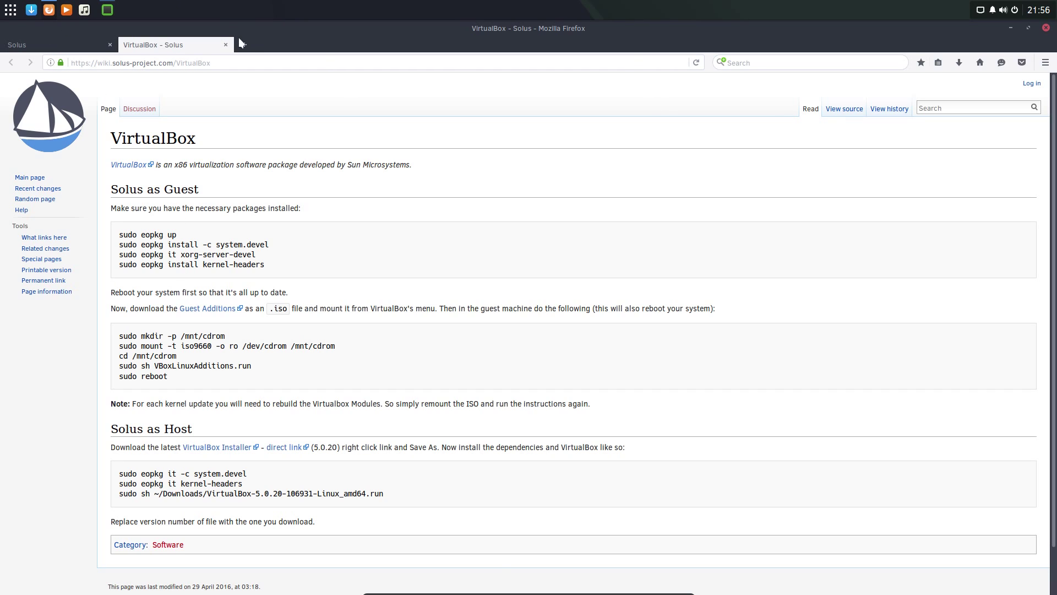
left_click(226, 45)
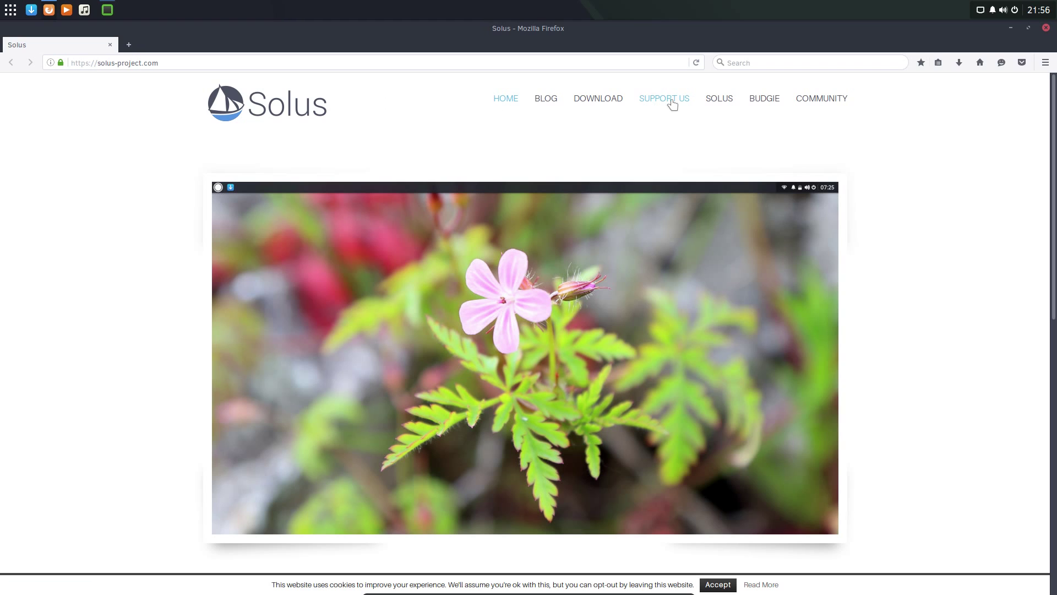
Visit the Solus site's Blog, Download and Support Us pages in turn.
left_click(565, 105)
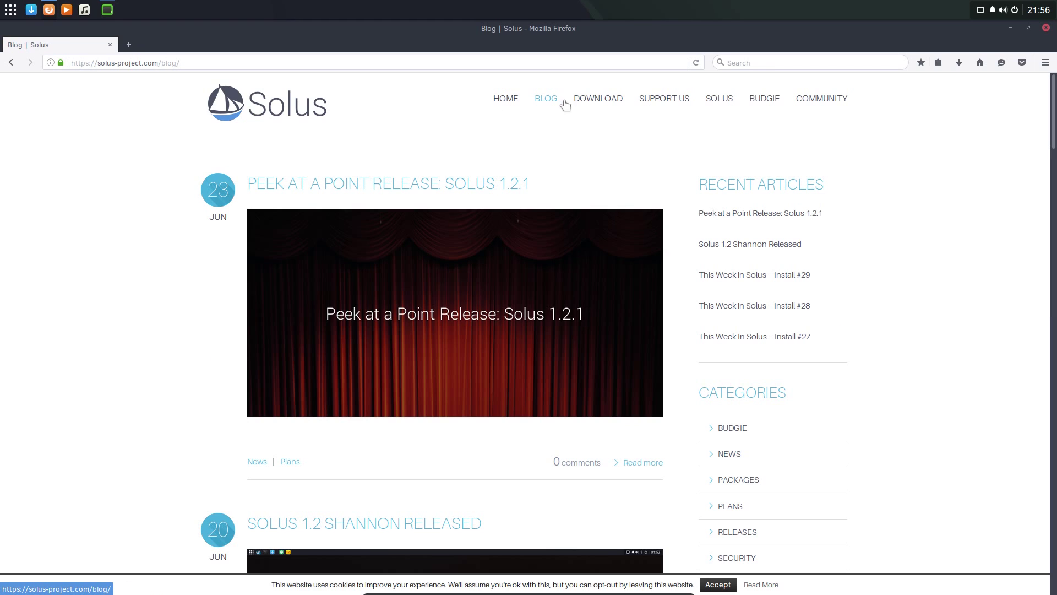
left_click(597, 101)
left_click(682, 105)
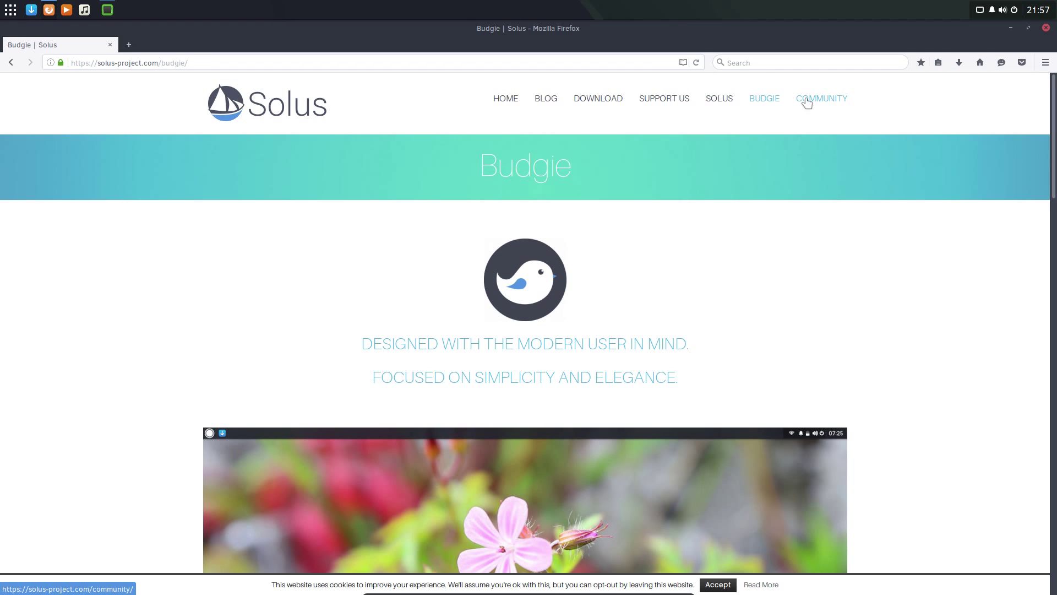
Go to the Solus website's Community page in Firefox.
left_click(807, 102)
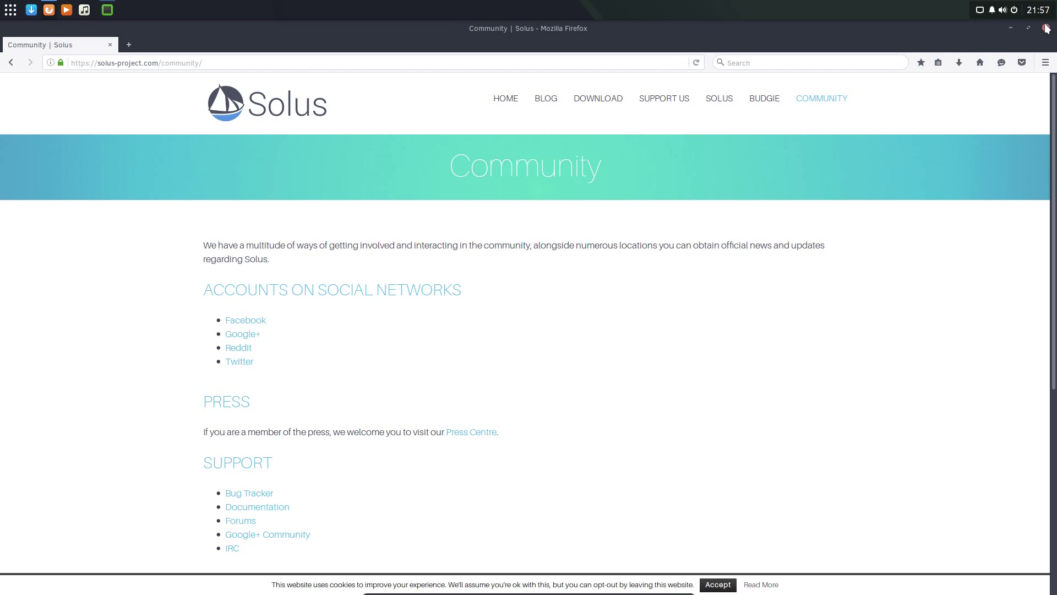
left_click(1028, 28)
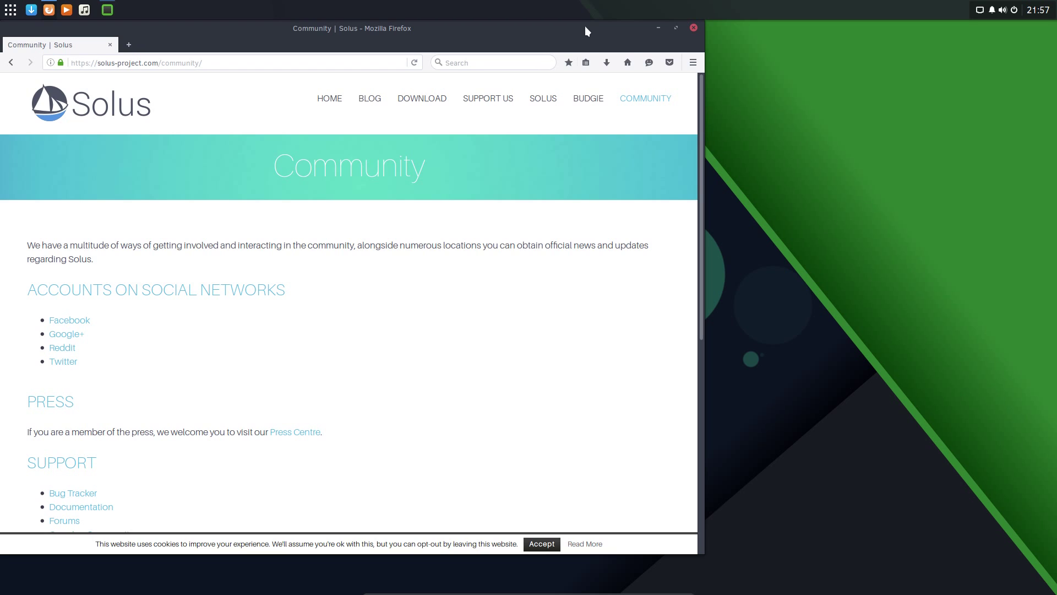
left_click_drag(585, 26, 1054, 253)
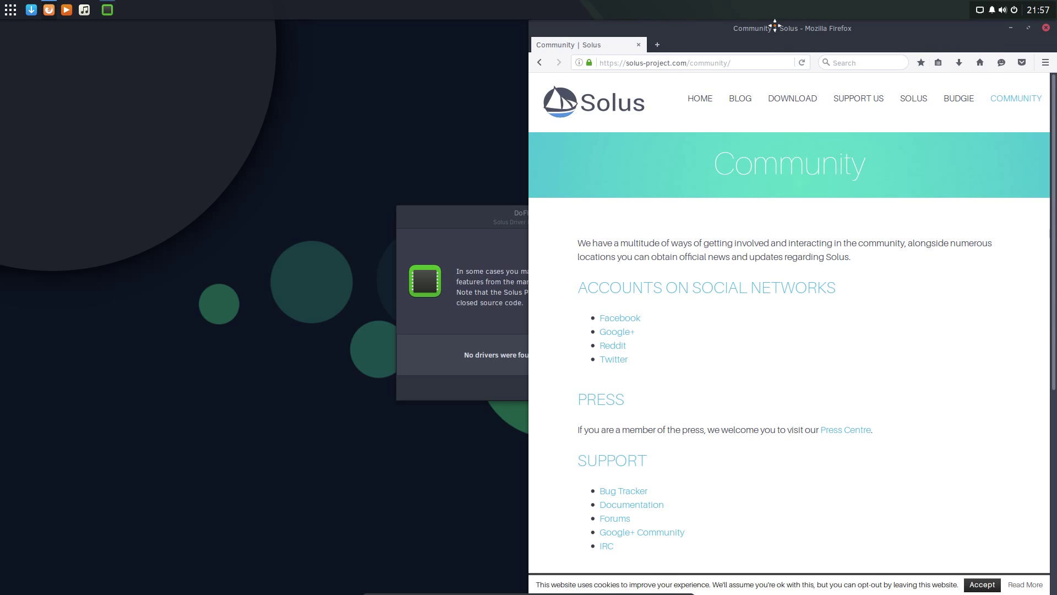
left_click_drag(775, 26, 548, 3)
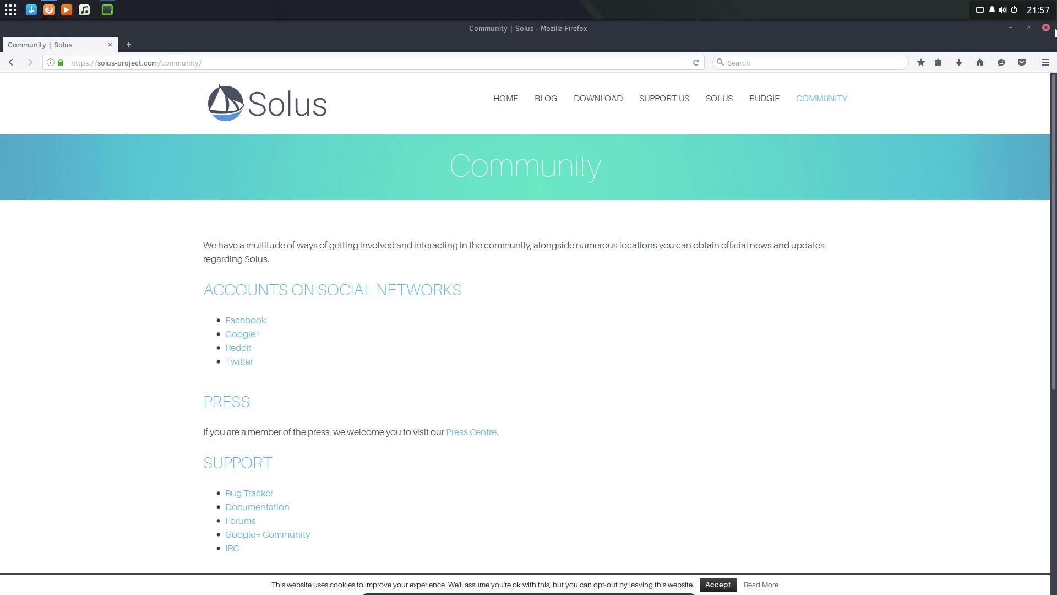
Close Firefox and the DoFlicky driver window, then launch Software Center from the panel.
left_click(1046, 27)
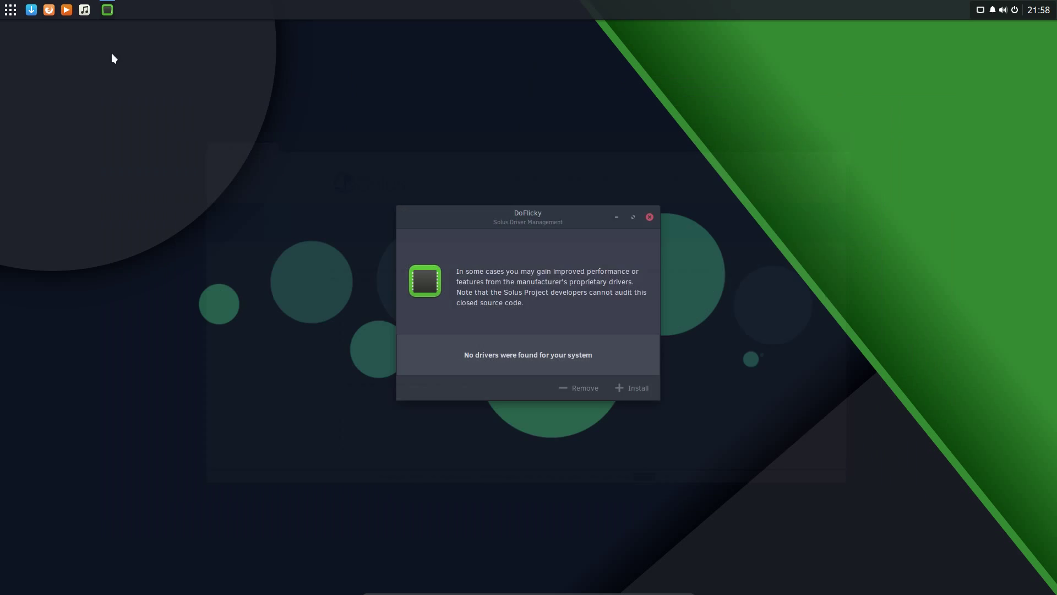
left_click(650, 216)
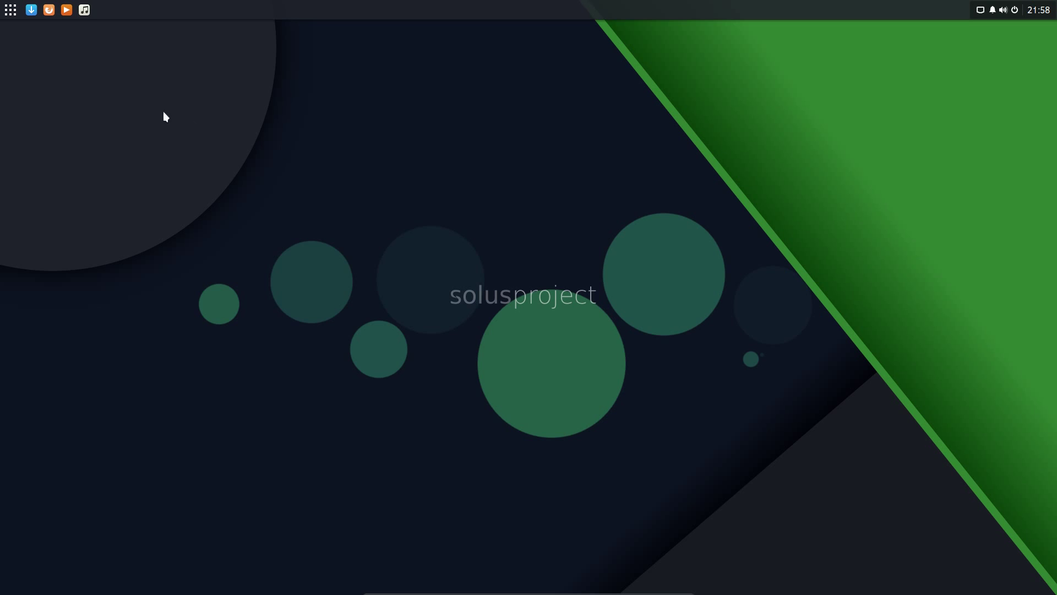
left_click(49, 9)
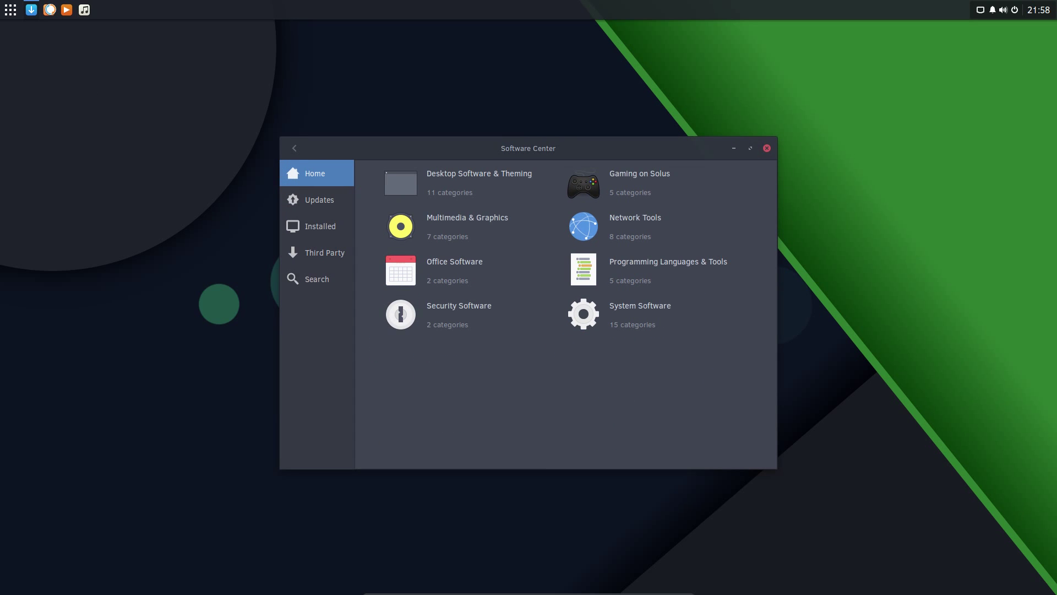
Browse the Gaming on Solus subcategories, viewing Main games collection and the ninvaders listing.
left_click(611, 175)
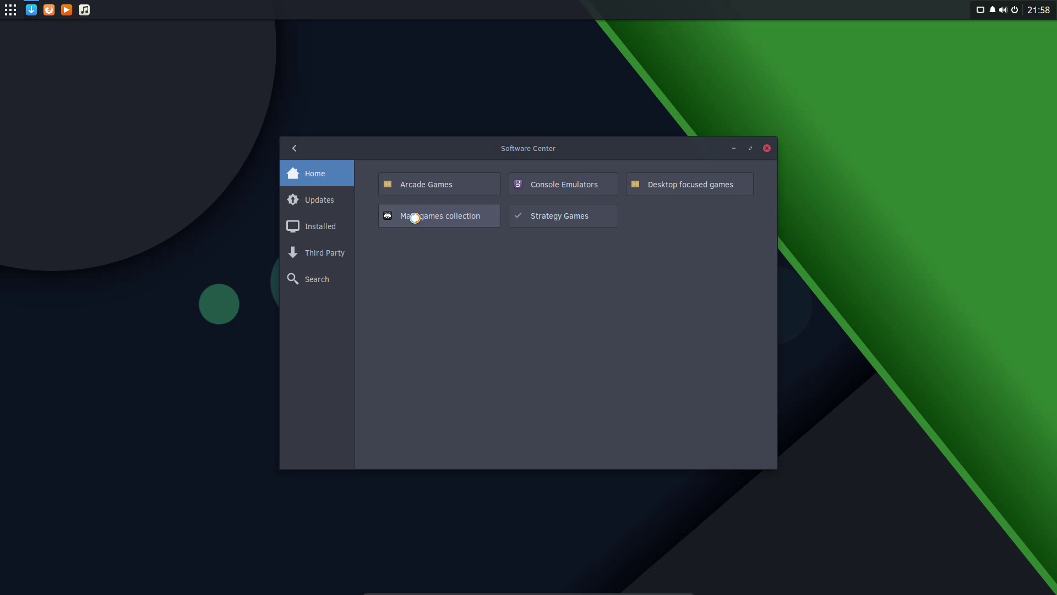
left_click(415, 215)
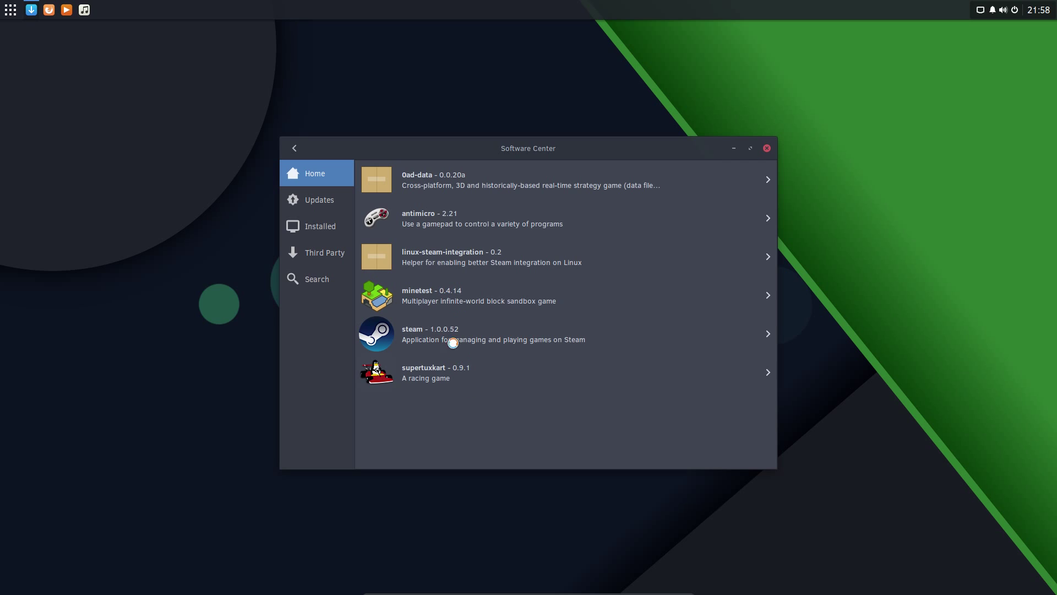
left_click(296, 146)
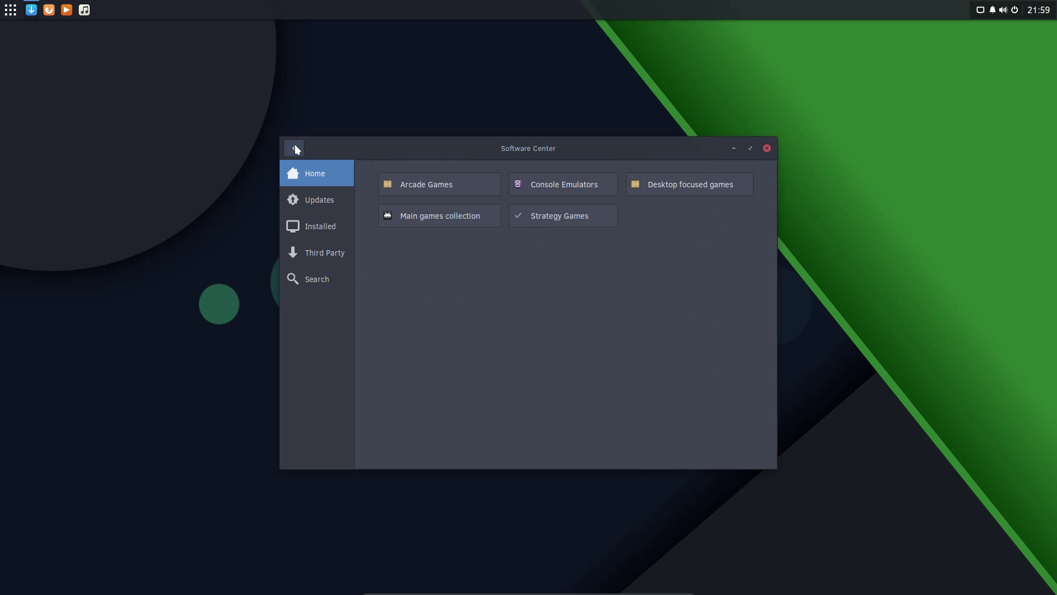
left_click(468, 213)
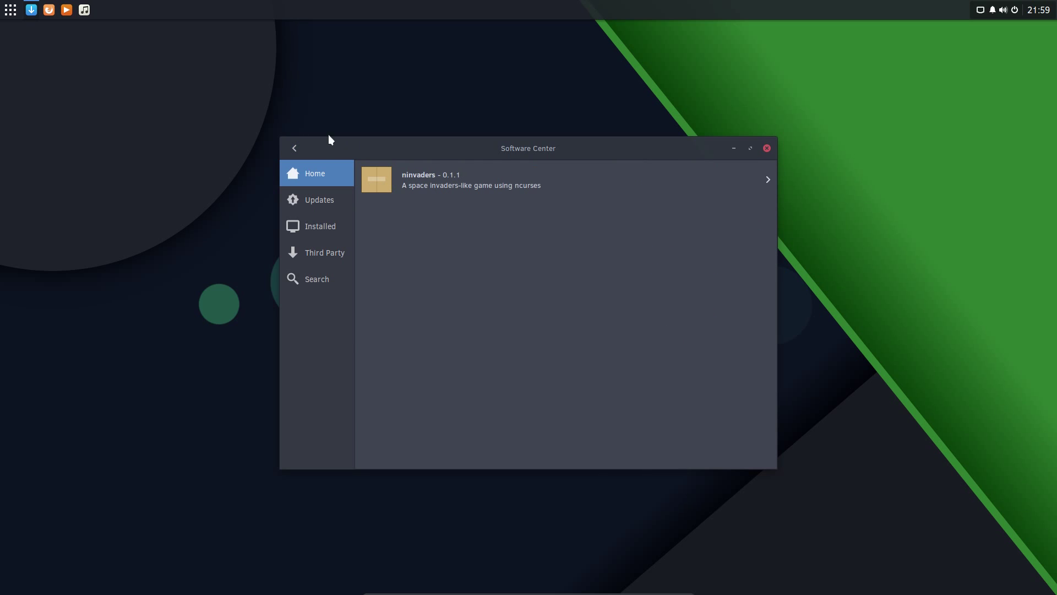
left_click(292, 150)
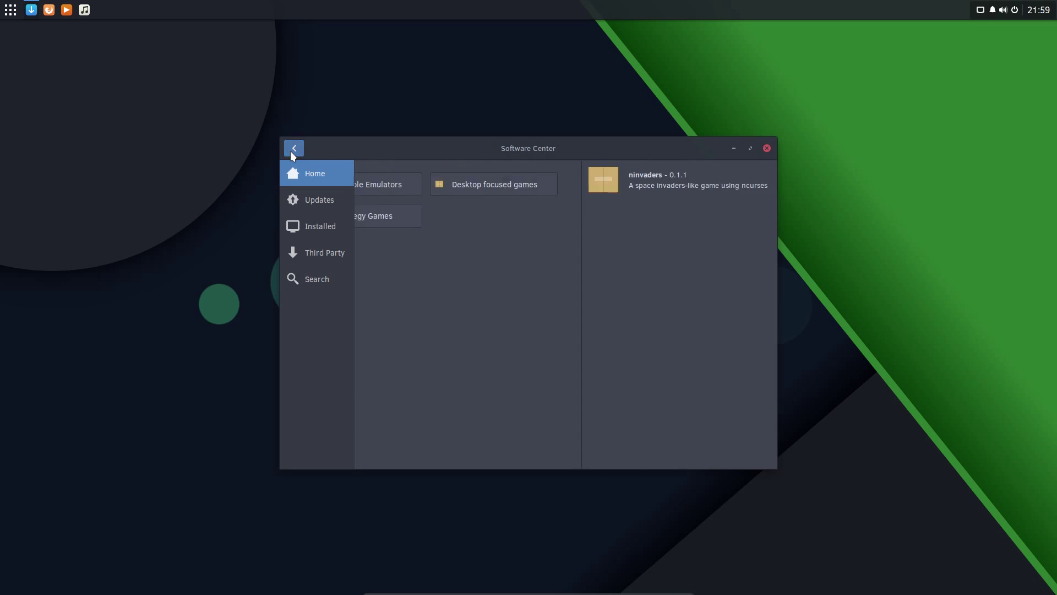
Search the Software Center for kodi.
left_click(315, 274)
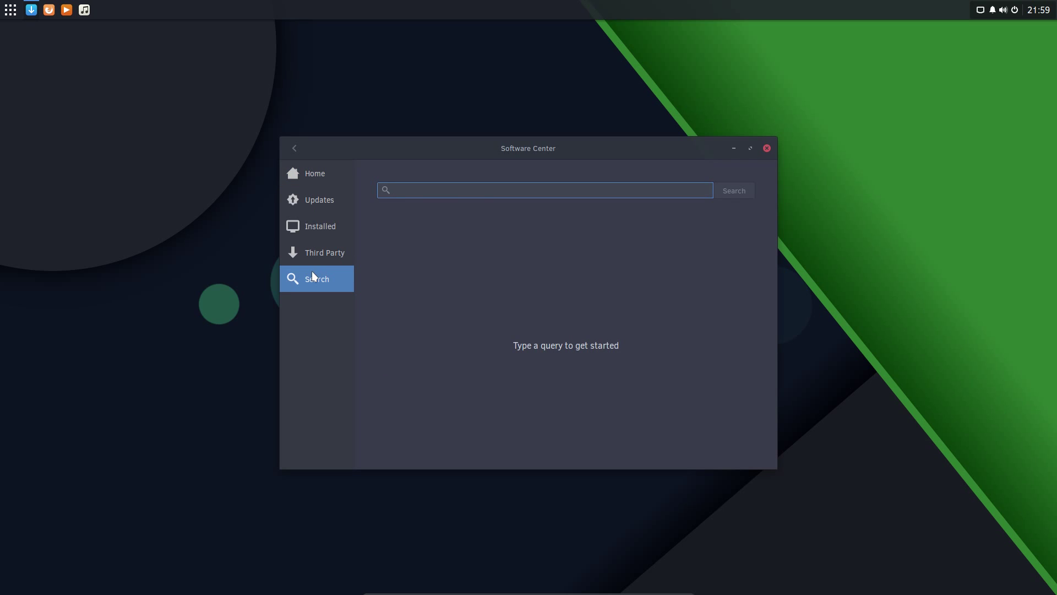
type("kodi")
key("Return")
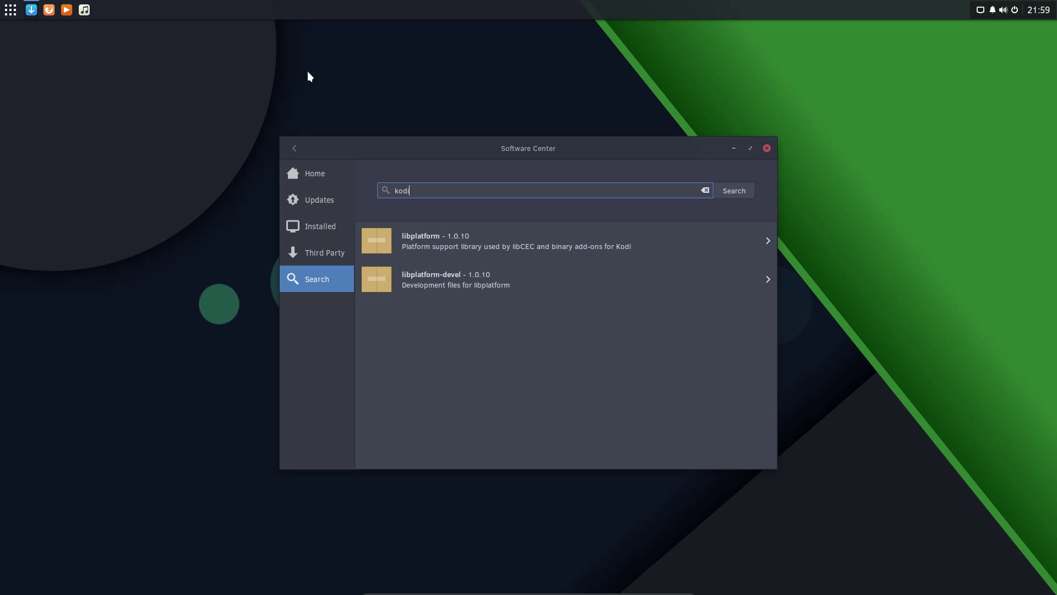
Search for audac, kdenlive, kria and ama in turn, then close the Software Center.
triple_click(444, 189)
type("audac")
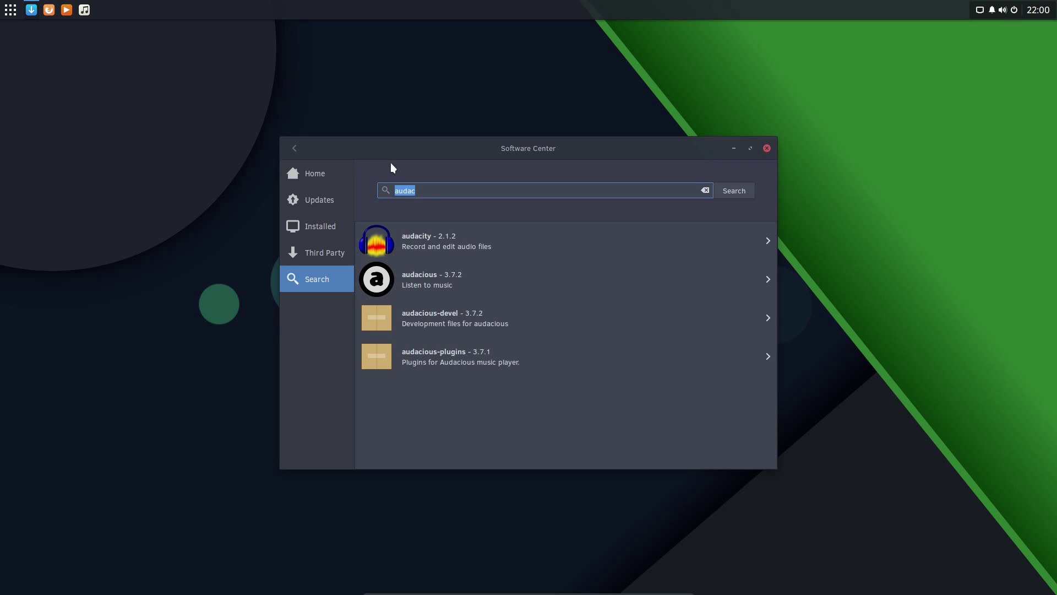
type("kdenlive")
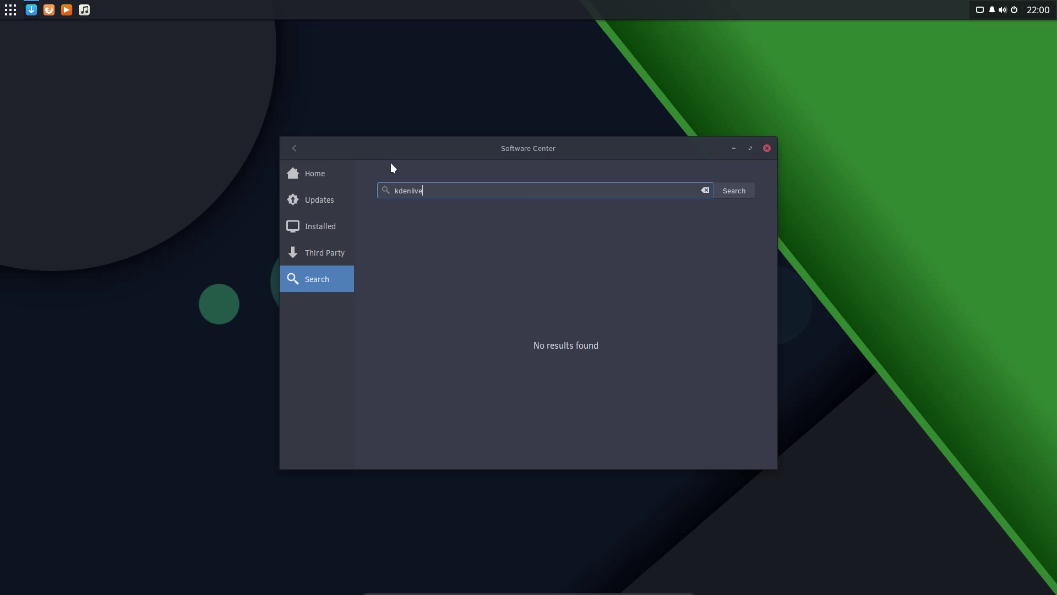
key("ctrl+a")
type("kria")
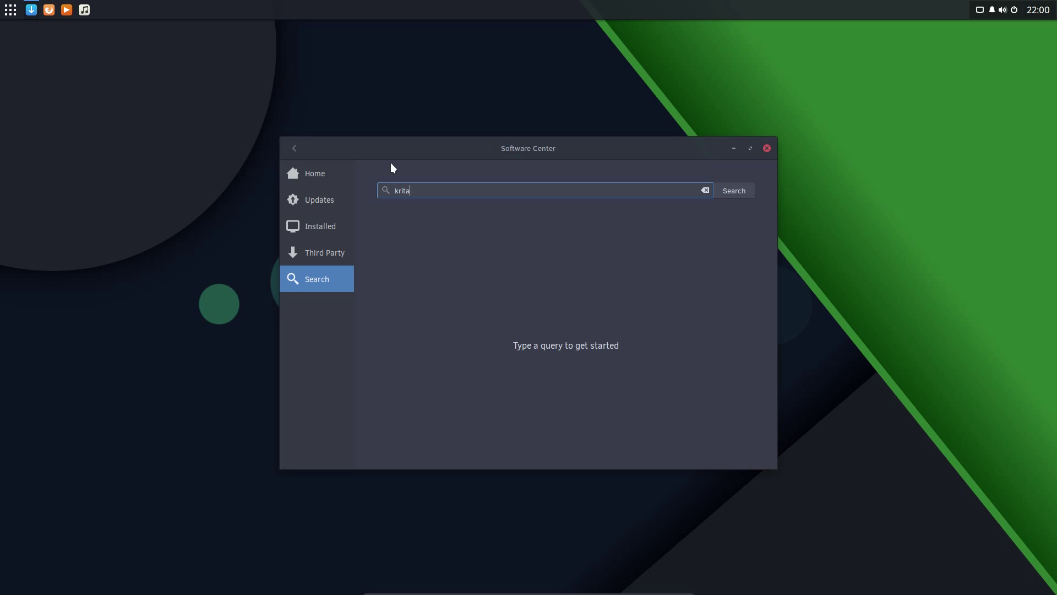
key("ctrl+a")
type("ama")
left_click(768, 149)
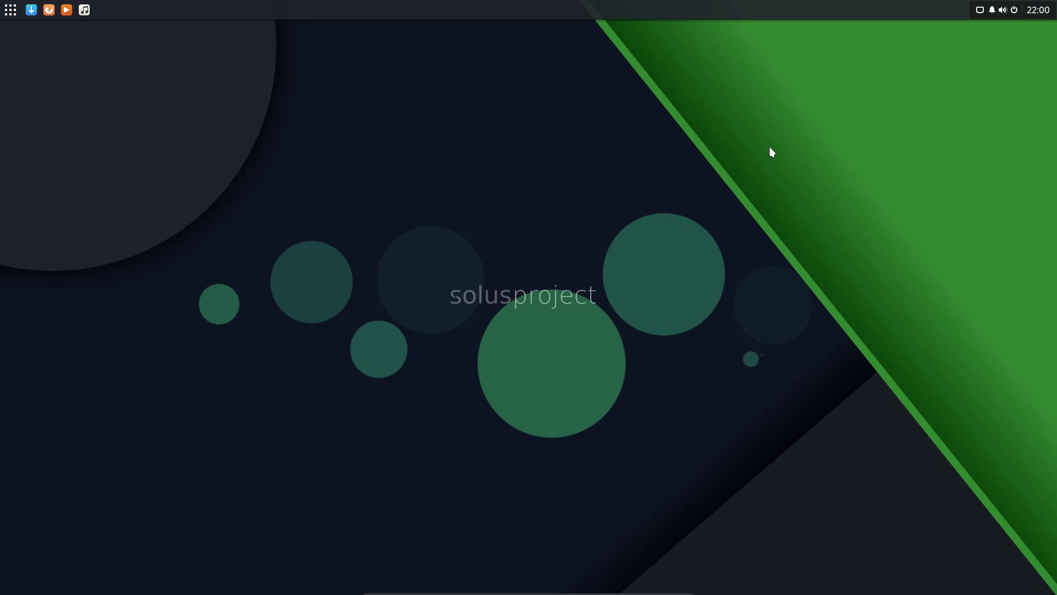